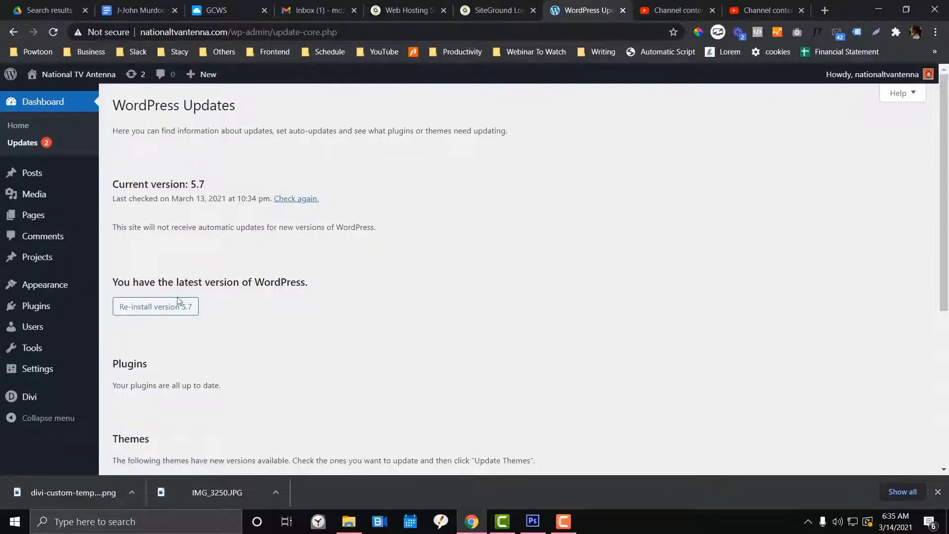
Go from Updates to Installed Plugins and on to Add New, ready to search the directory
{"action": "scroll", "coordinate": [341, 259], "scroll_direction": "down", "scroll_amount": 5}
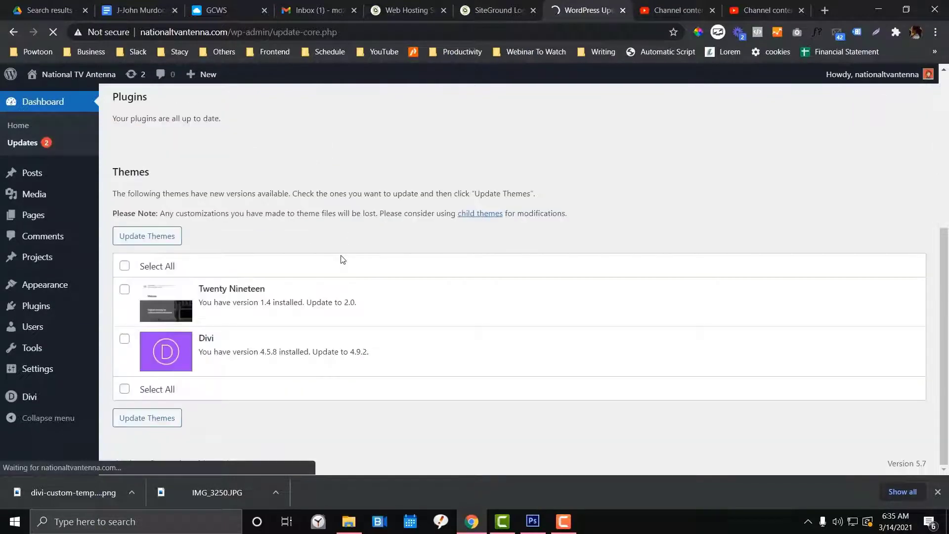
{"action": "scroll", "coordinate": [343, 259], "scroll_direction": "up", "scroll_amount": 4}
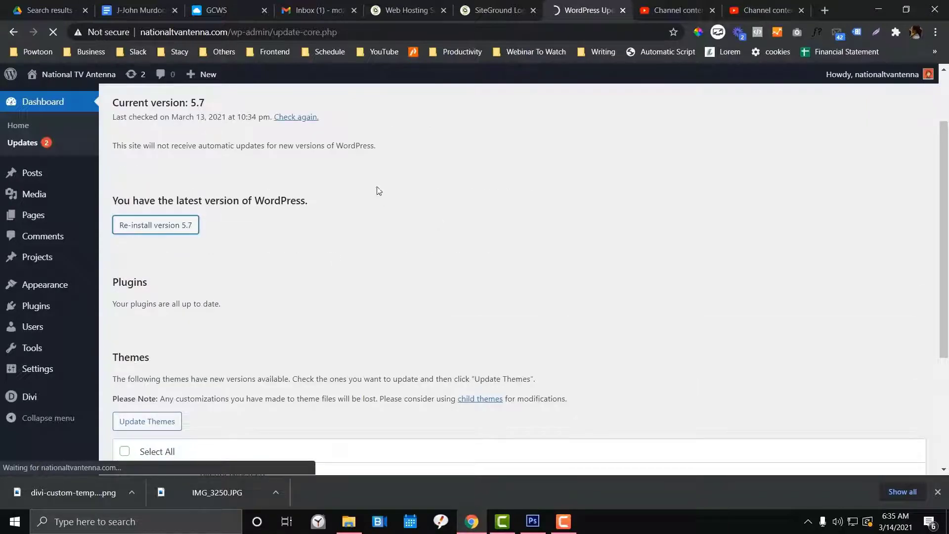
{"action": "scroll", "coordinate": [383, 196], "scroll_direction": "down", "scroll_amount": 4}
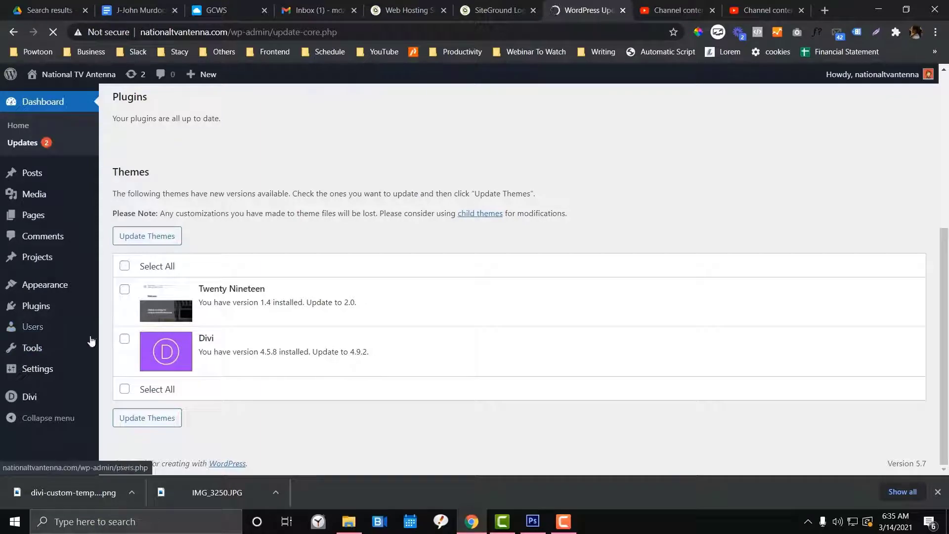
{"action": "left_click", "coordinate": [149, 312]}
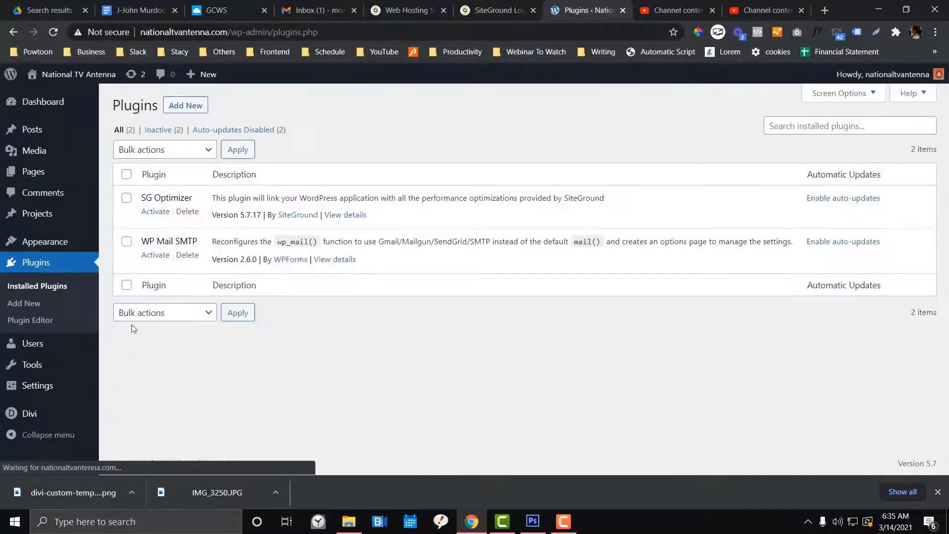
{"action": "left_click", "coordinate": [30, 305]}
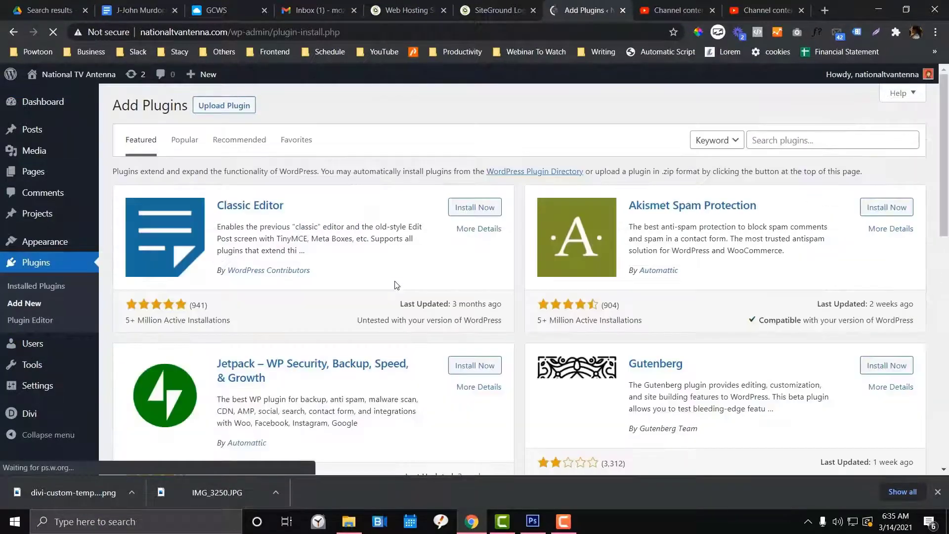
{"action": "left_click", "coordinate": [764, 139]}
Search for 'duplicator', then install and activate Duplicator – WordPress Migration Plugin
{"action": "type", "text": "duplicator"}
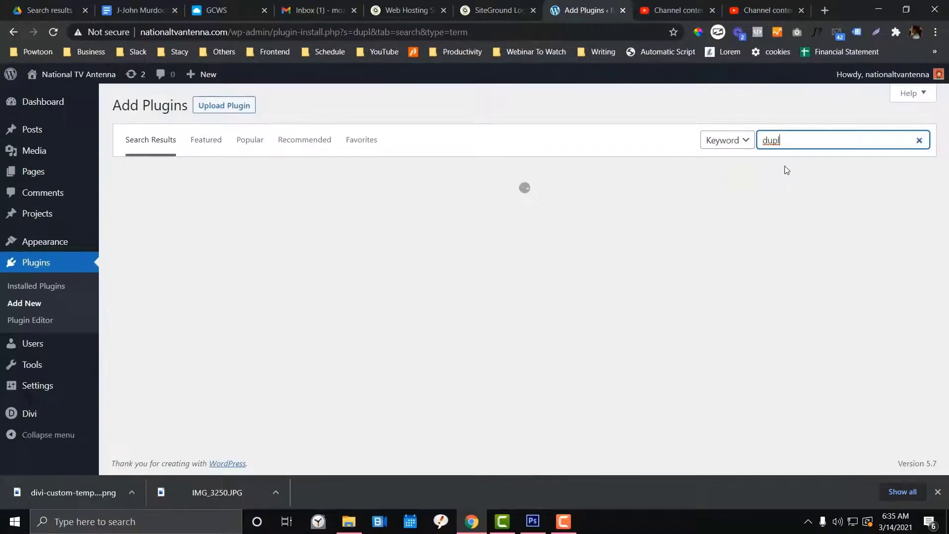
{"action": "left_click", "coordinate": [792, 141]}
{"action": "type", "text": "ator"}
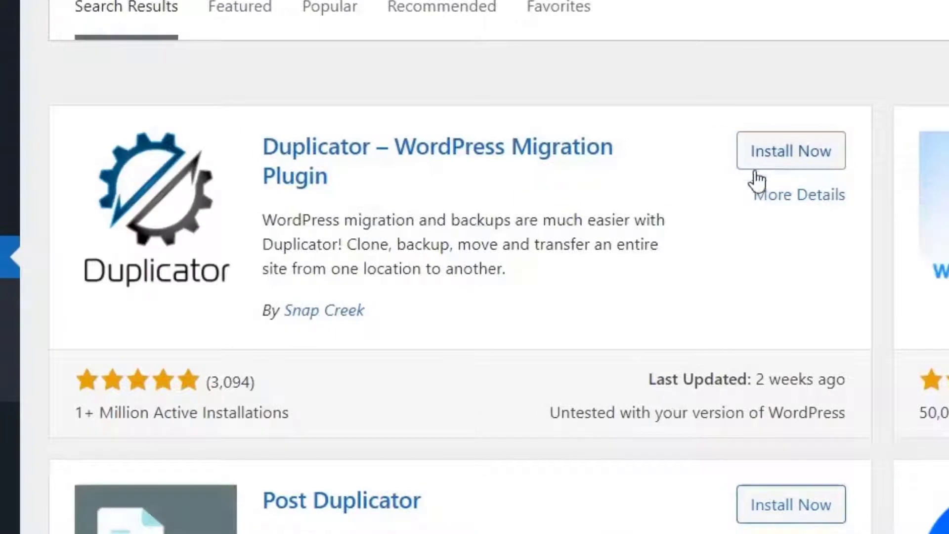
{"action": "left_click", "coordinate": [462, 213]}
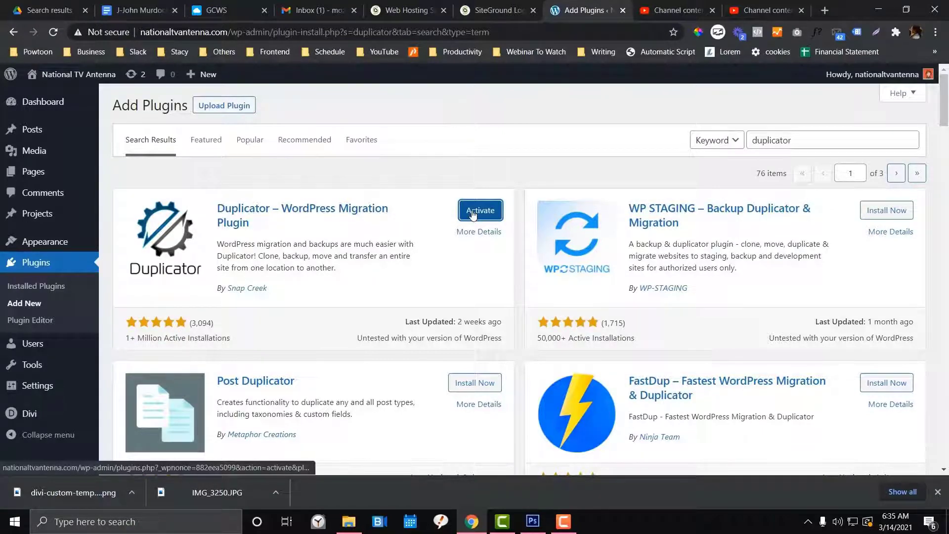
{"action": "left_click", "coordinate": [473, 211]}
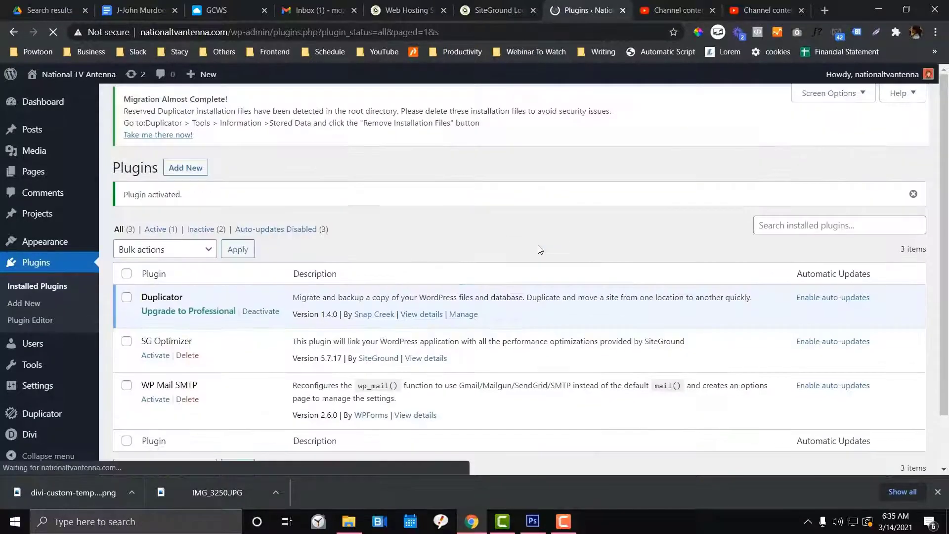
Open Duplicator > Packages and create a new package named 20210313_nationaltvantenna
{"action": "scroll", "coordinate": [76, 290], "scroll_direction": "down", "scroll_amount": 1}
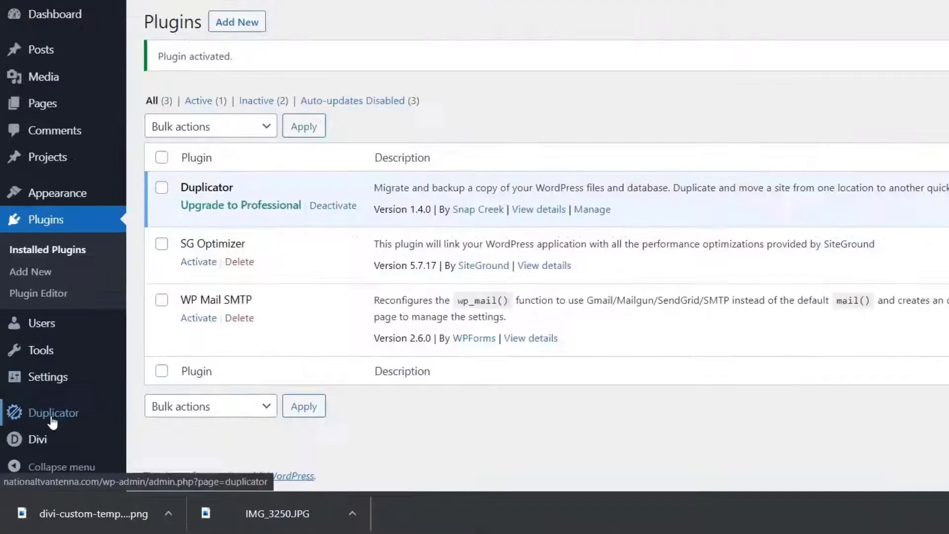
{"action": "mouse_move", "coordinate": [39, 417]}
{"action": "left_click", "coordinate": [257, 309]}
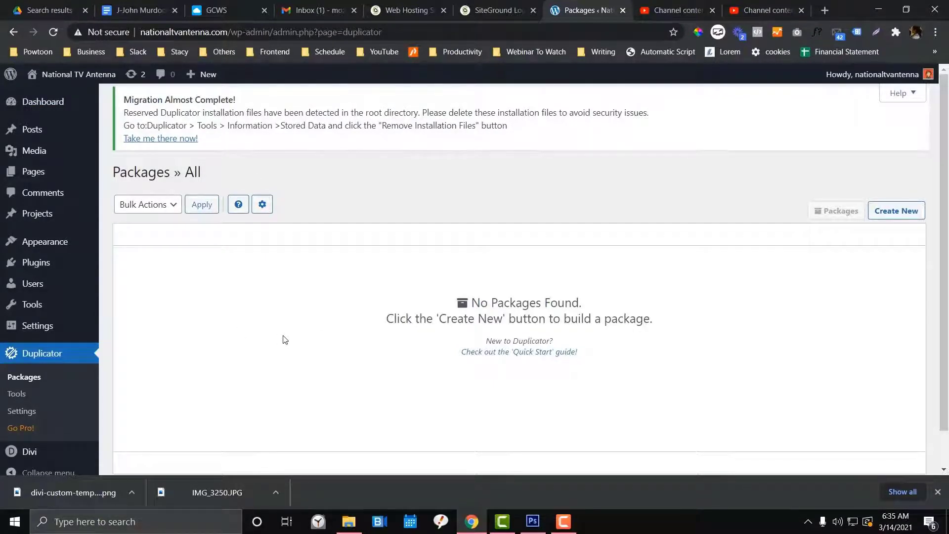
{"action": "left_click", "coordinate": [896, 211]}
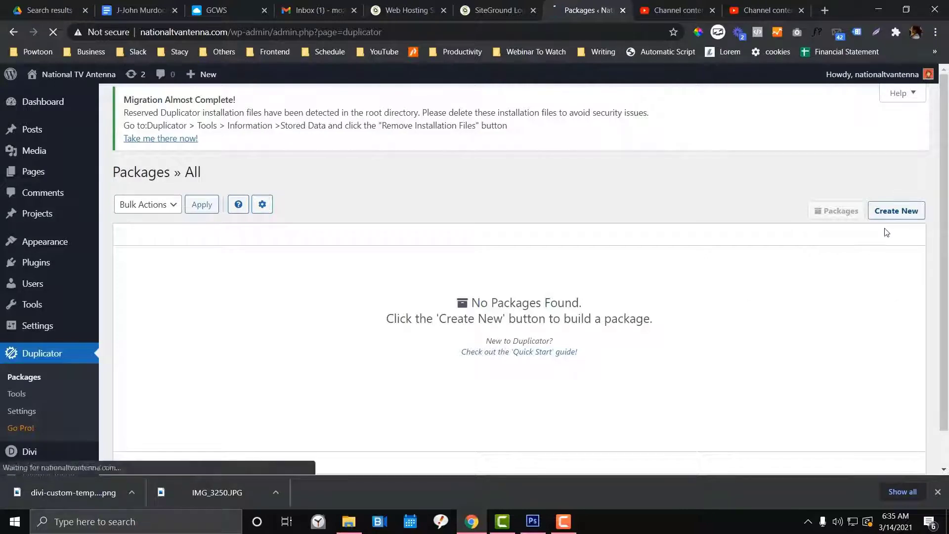
{"action": "scroll", "coordinate": [257, 307], "scroll_direction": "down", "scroll_amount": 2}
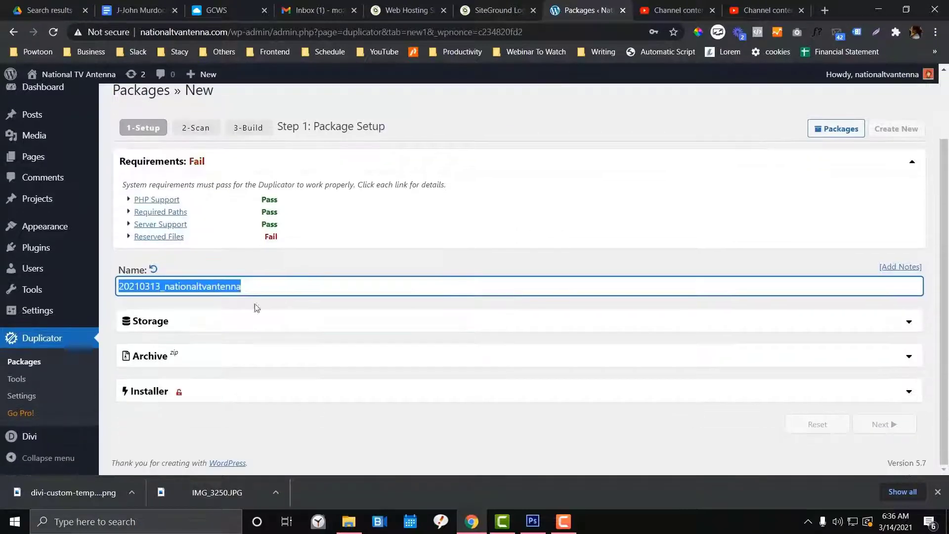
Expand the failed Reserved Files check and remove the leftover installer files from the site root
{"action": "left_click", "coordinate": [234, 285]}
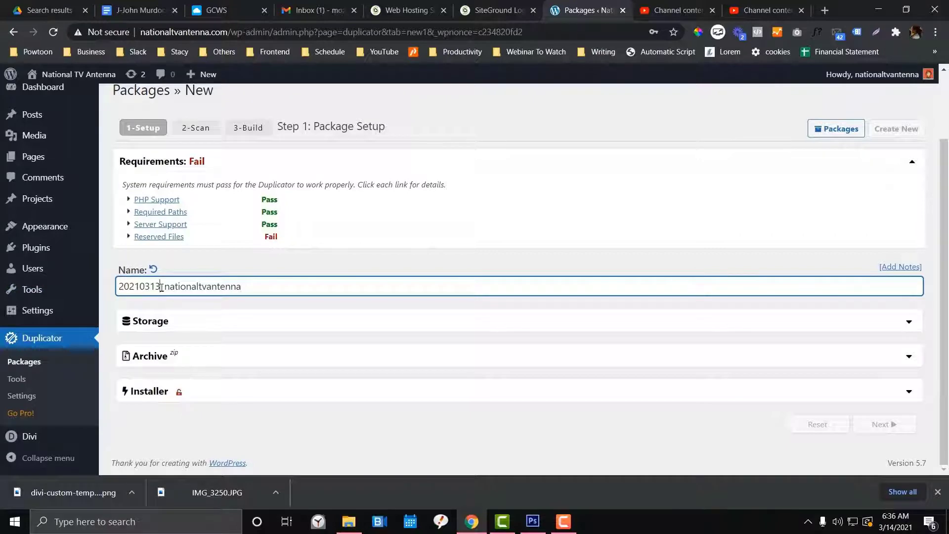
{"action": "left_click", "coordinate": [152, 269]}
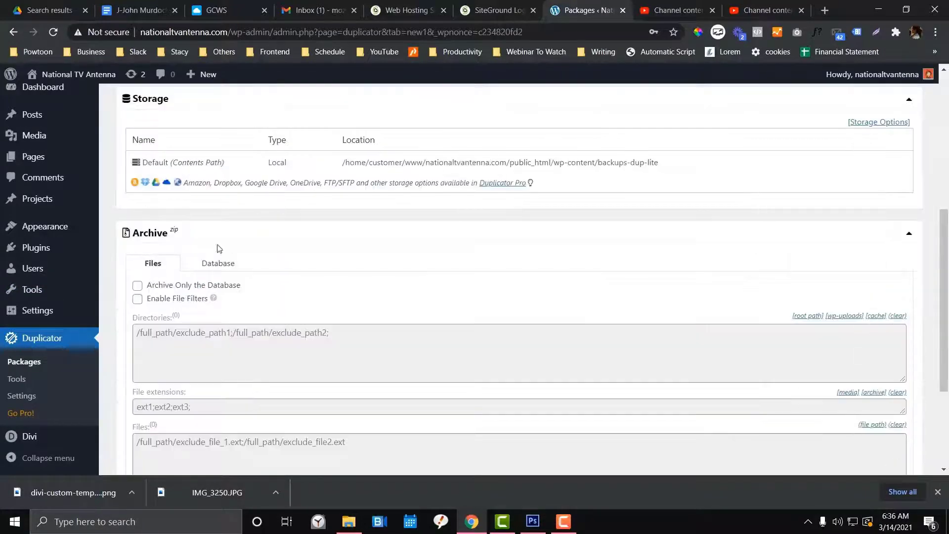
{"action": "left_click", "coordinate": [280, 245]}
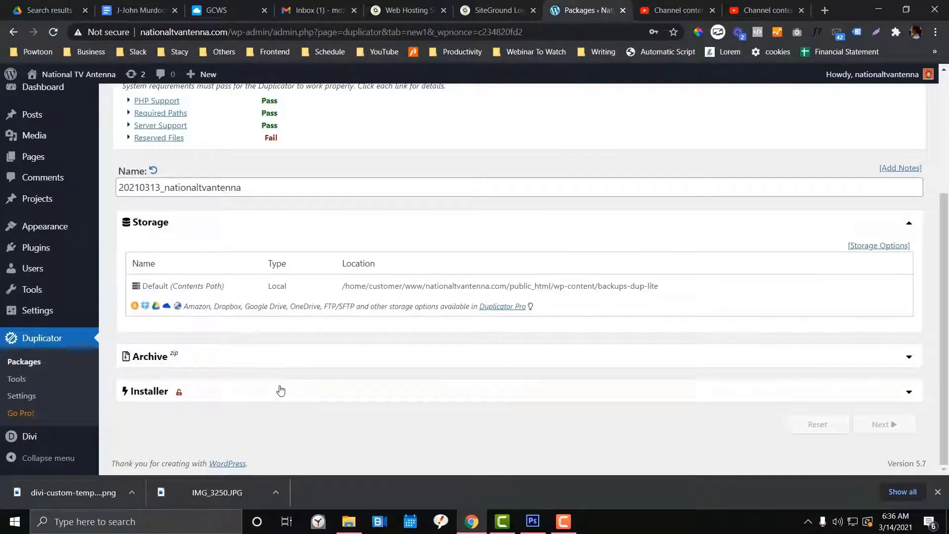
{"action": "left_click", "coordinate": [498, 222]}
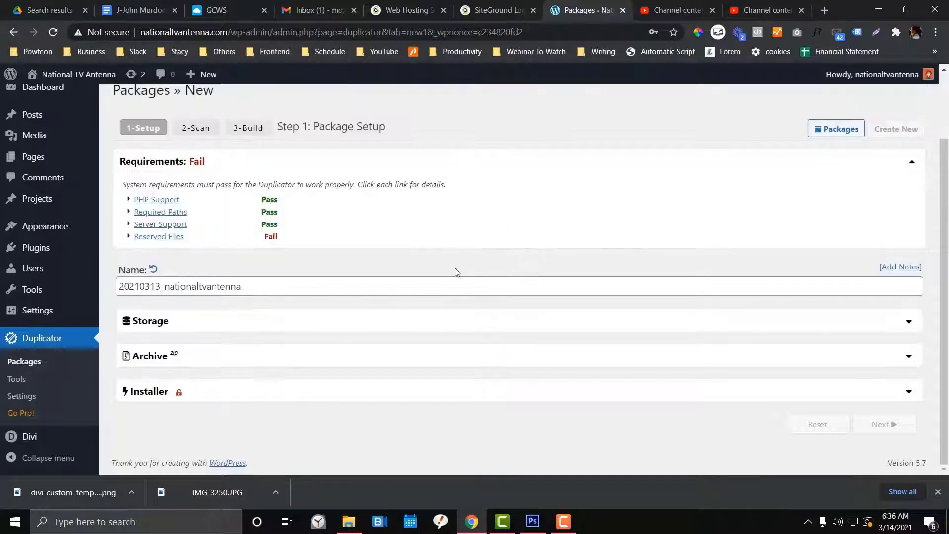
{"action": "left_click", "coordinate": [132, 237]}
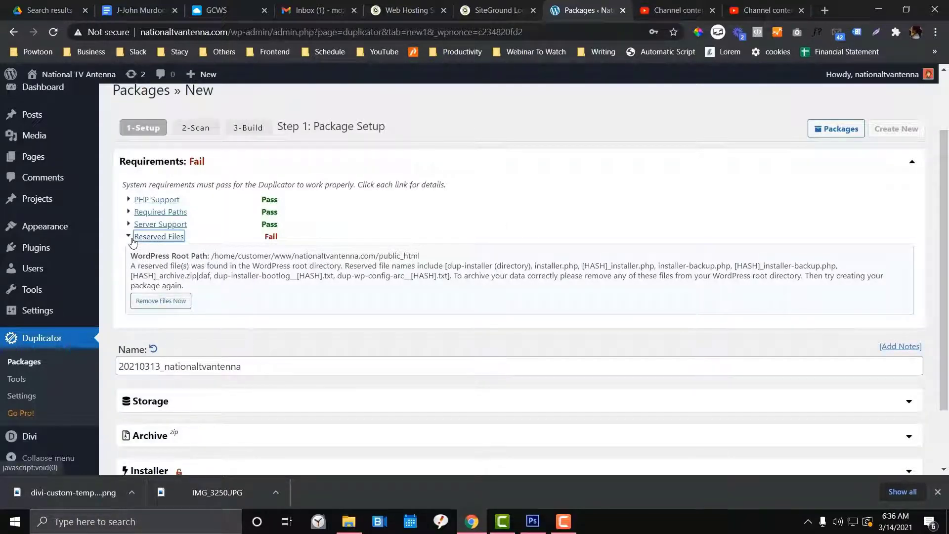
{"action": "left_click", "coordinate": [155, 301]}
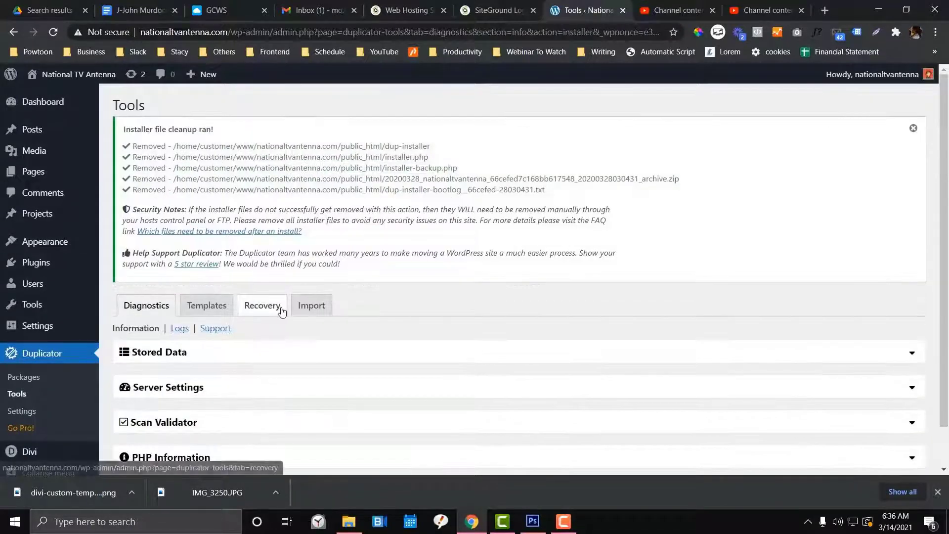
Expand and review the Stored Data and Server Settings details on the cleanup page
{"action": "scroll", "coordinate": [276, 318], "scroll_direction": "down", "scroll_amount": 1}
{"action": "left_click", "coordinate": [277, 309]}
{"action": "scroll", "coordinate": [280, 310], "scroll_direction": "down", "scroll_amount": 5}
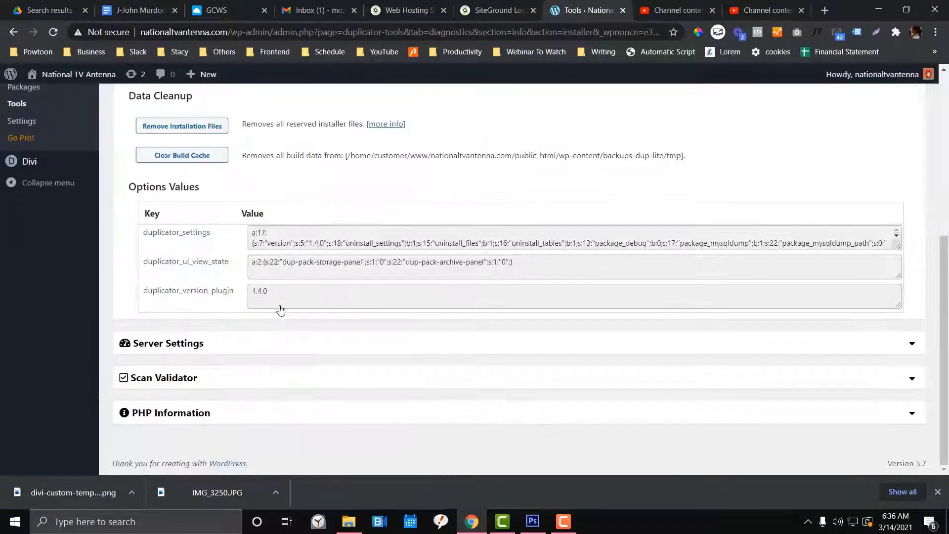
{"action": "left_click", "coordinate": [283, 343]}
{"action": "scroll", "coordinate": [296, 322], "scroll_direction": "down", "scroll_amount": 10}
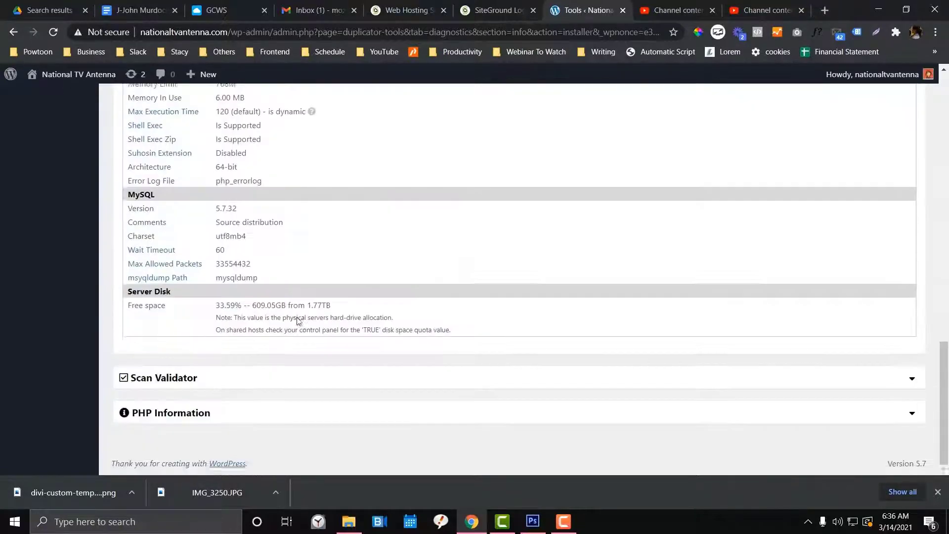
{"action": "scroll", "coordinate": [296, 322], "scroll_direction": "up", "scroll_amount": 5}
{"action": "scroll", "coordinate": [318, 248], "scroll_direction": "up", "scroll_amount": 4}
{"action": "left_click", "coordinate": [330, 229]}
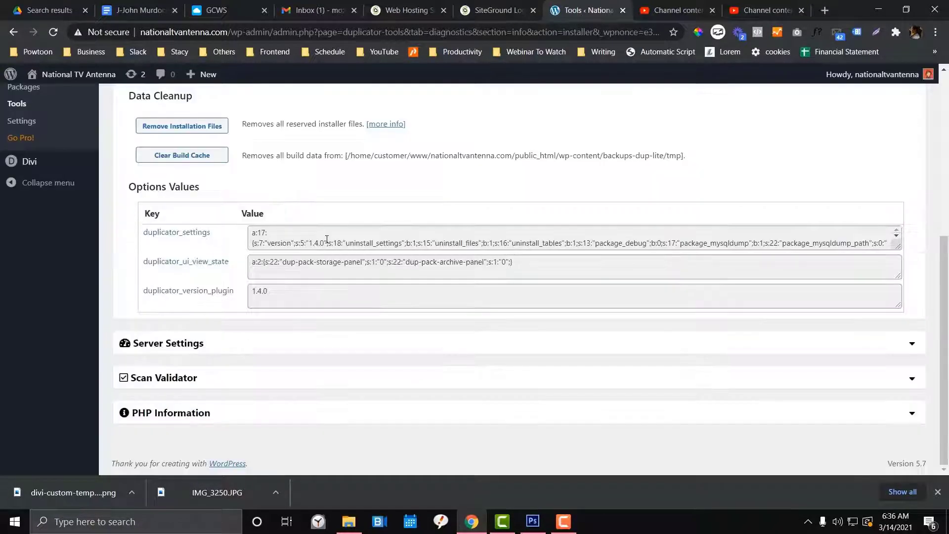
{"action": "scroll", "coordinate": [408, 229], "scroll_direction": "up", "scroll_amount": 3}
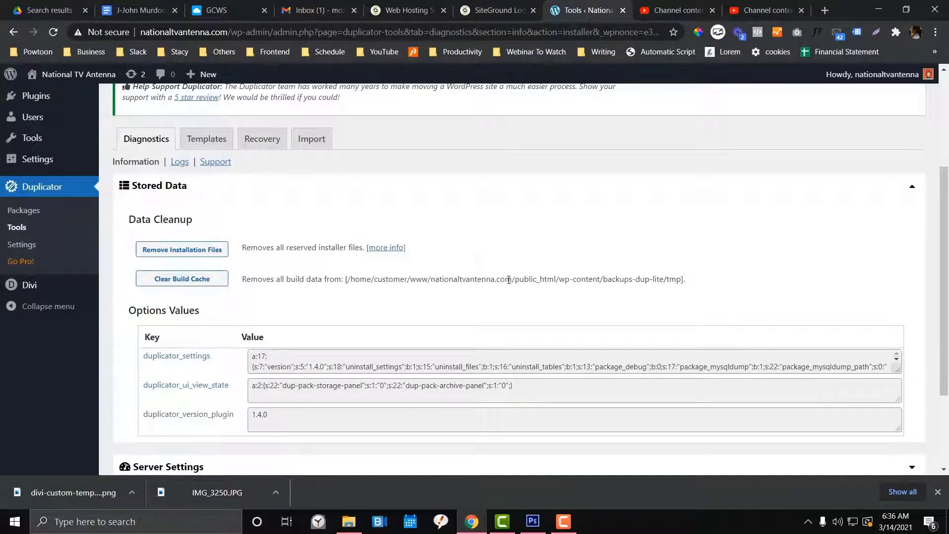
{"action": "scroll", "coordinate": [509, 280], "scroll_direction": "down", "scroll_amount": 3}
Review the PHP Information details, then return to the empty Duplicator Packages list
{"action": "left_click", "coordinate": [405, 407]}
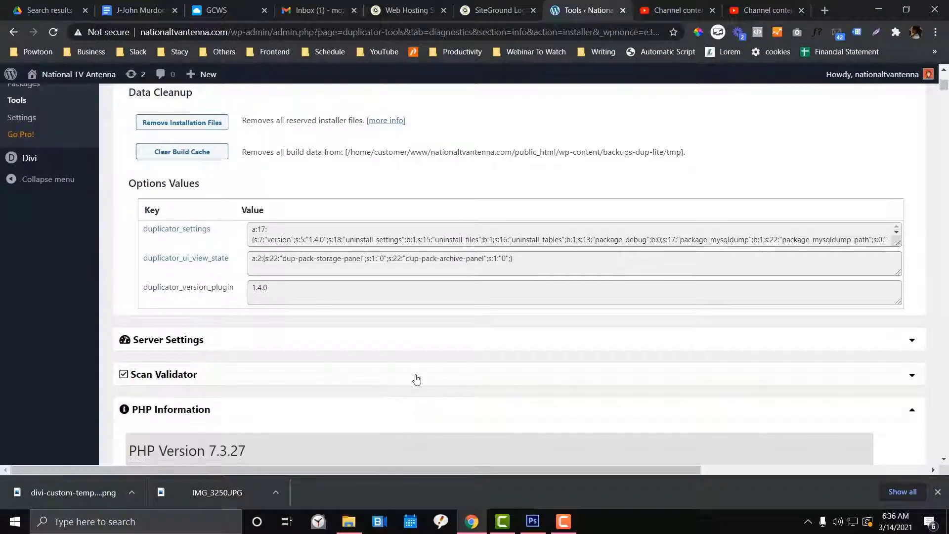
{"action": "scroll", "coordinate": [416, 379], "scroll_direction": "up", "scroll_amount": 6}
{"action": "scroll", "coordinate": [417, 379], "scroll_direction": "down", "scroll_amount": 20}
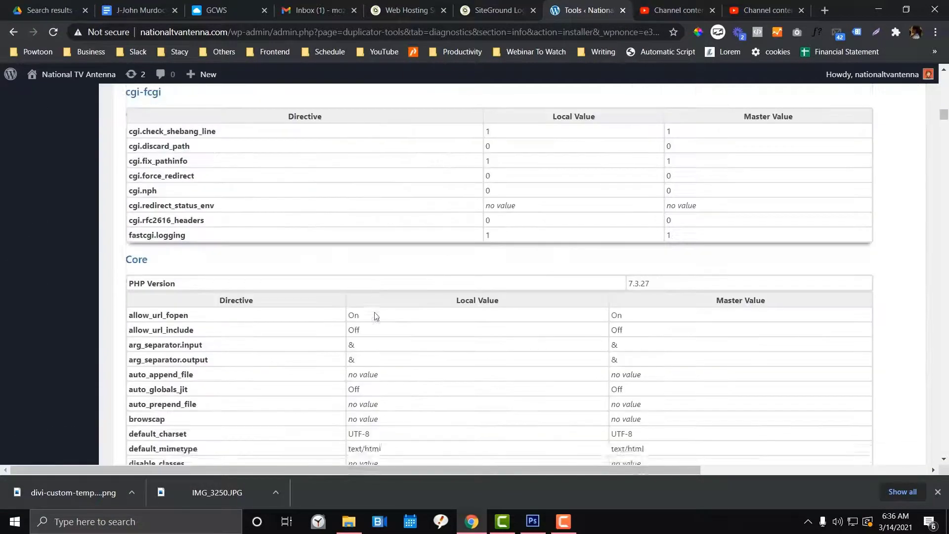
{"action": "scroll", "coordinate": [375, 313], "scroll_direction": "up", "scroll_amount": 10}
{"action": "scroll", "coordinate": [375, 319], "scroll_direction": "up", "scroll_amount": 15}
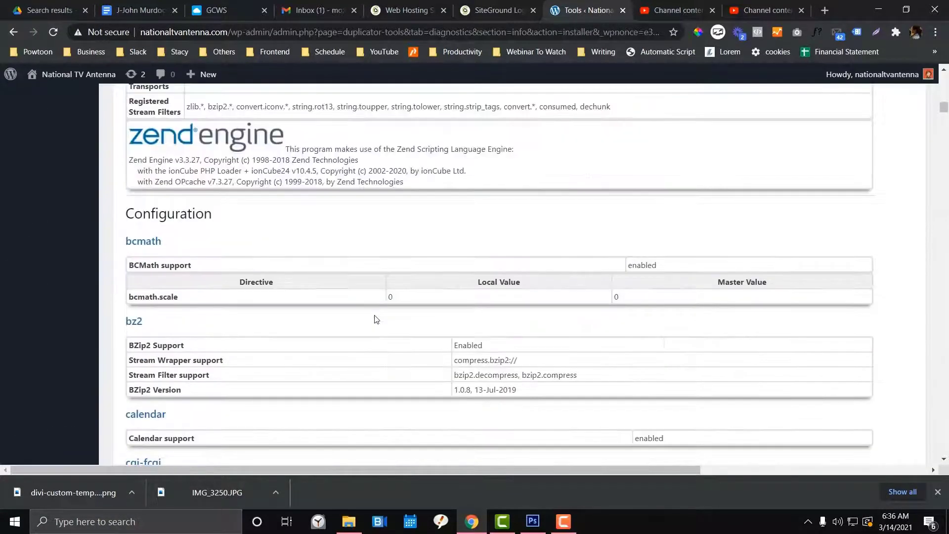
{"action": "scroll", "coordinate": [374, 319], "scroll_direction": "up", "scroll_amount": 14}
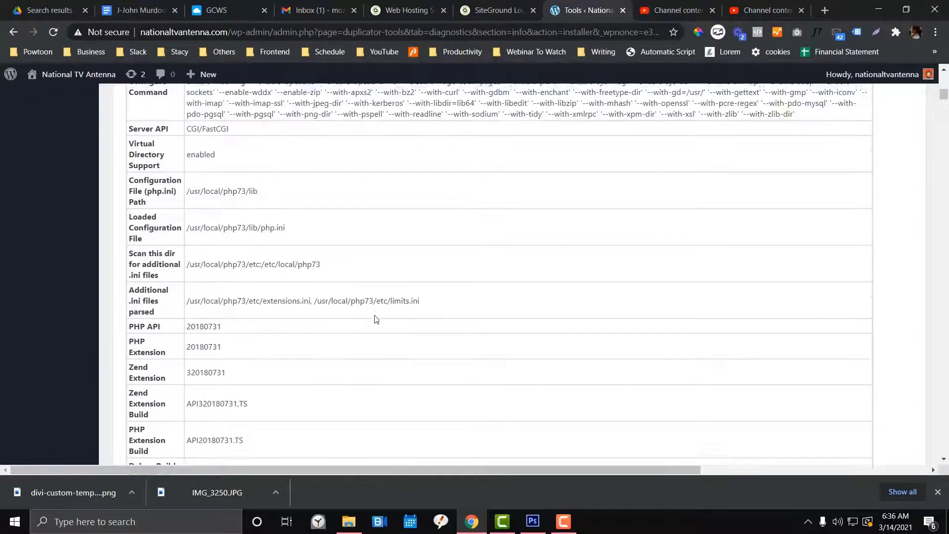
{"action": "left_click", "coordinate": [433, 285]}
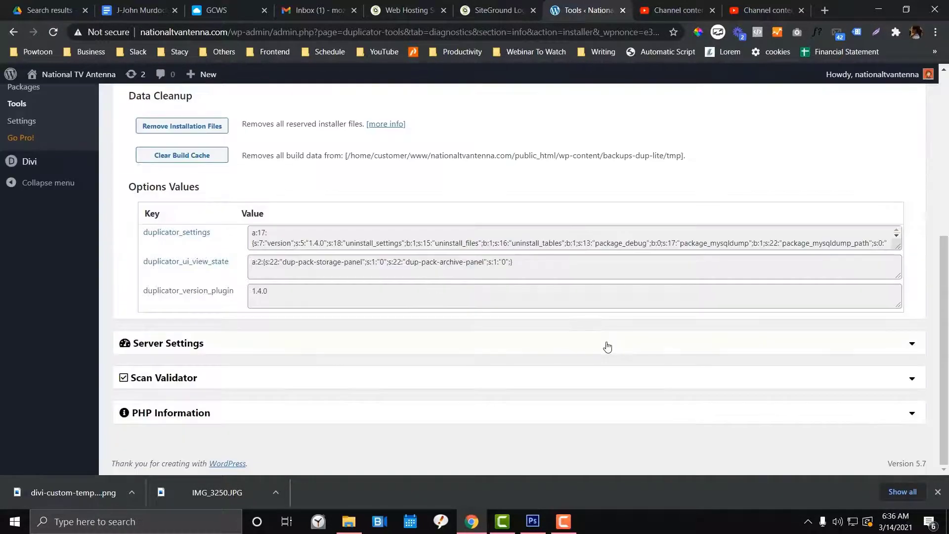
{"action": "scroll", "coordinate": [608, 347], "scroll_direction": "up", "scroll_amount": 6}
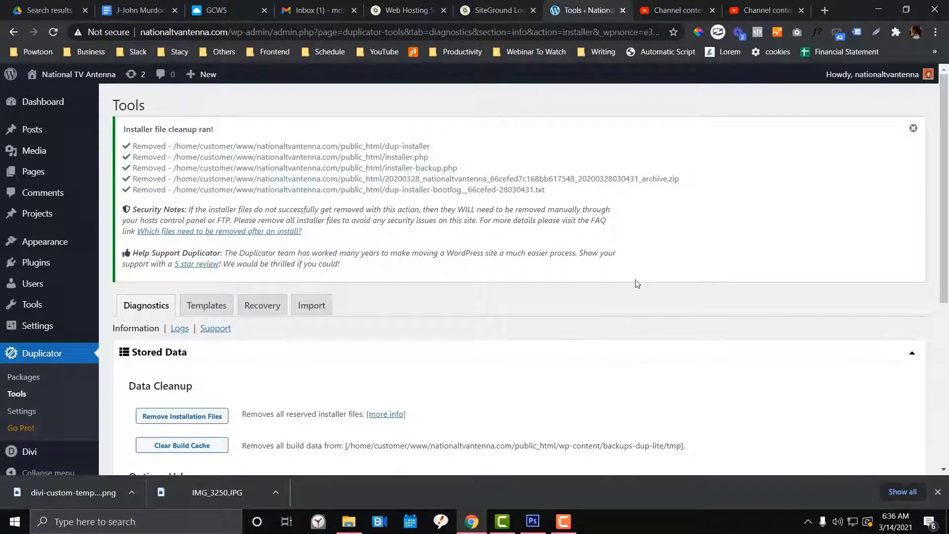
{"action": "scroll", "coordinate": [632, 287], "scroll_direction": "down", "scroll_amount": 4}
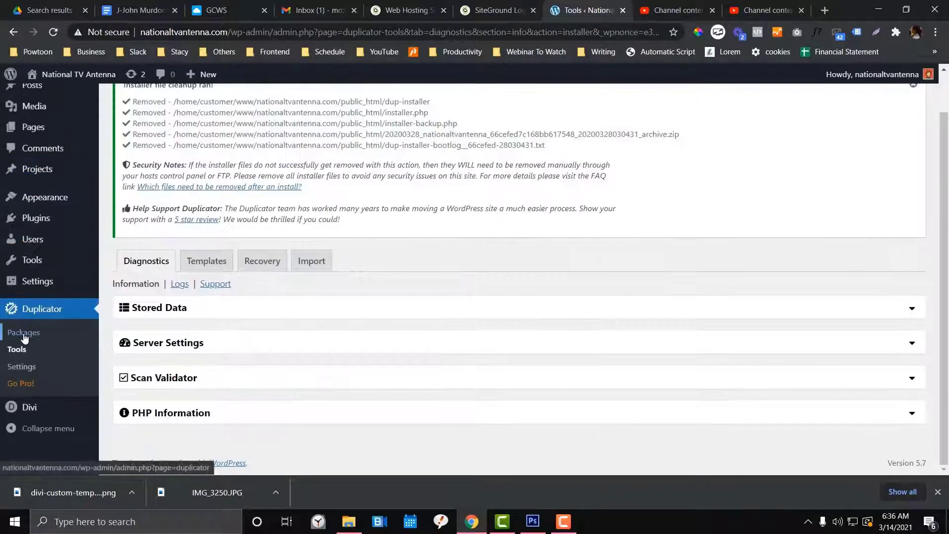
{"action": "left_click", "coordinate": [24, 332]}
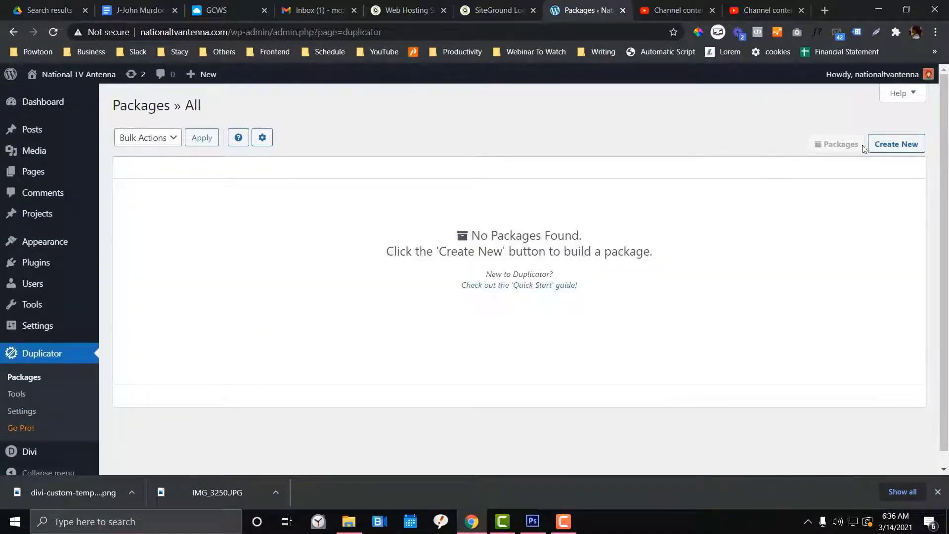
Create a new package with the default name and scan it: 114.09MB files, 7.11MB database, all Good
{"action": "left_click", "coordinate": [872, 146]}
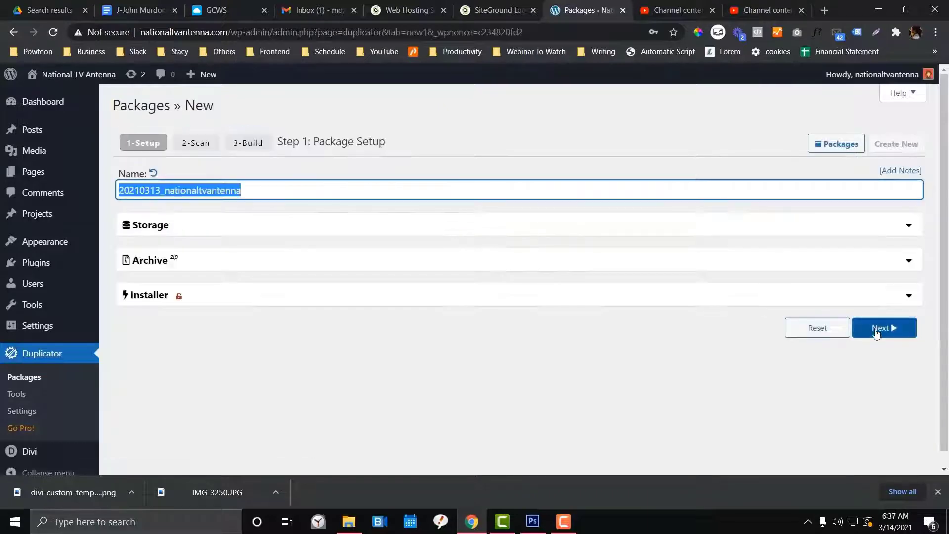
{"action": "left_click", "coordinate": [876, 335]}
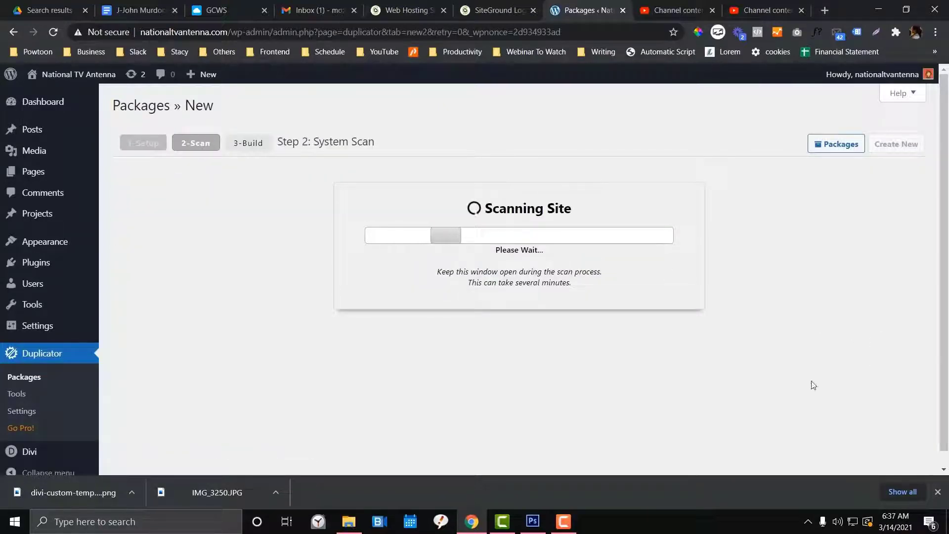
{"action": "scroll", "coordinate": [597, 290], "scroll_direction": "down", "scroll_amount": 3}
{"action": "scroll", "coordinate": [600, 297], "scroll_direction": "up", "scroll_amount": 1}
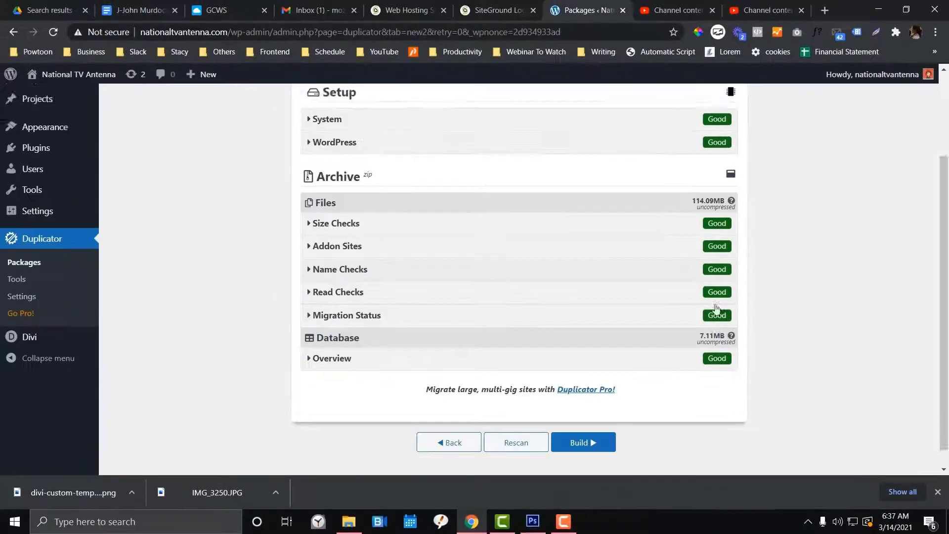
Build the package, producing an installer and a 43.79MB archive in 9.23 sec
{"action": "scroll", "coordinate": [699, 323], "scroll_direction": "down", "scroll_amount": 1}
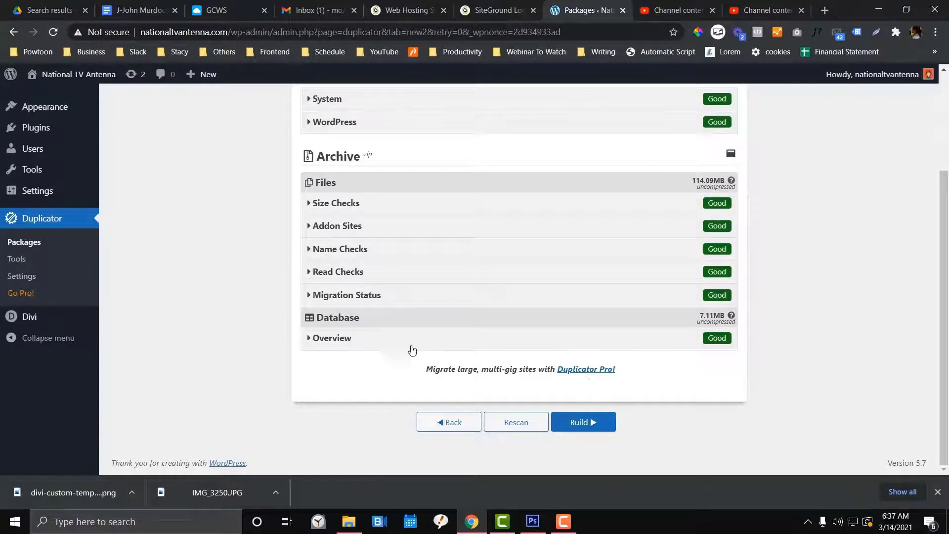
{"action": "scroll", "coordinate": [692, 348], "scroll_direction": "up", "scroll_amount": 2}
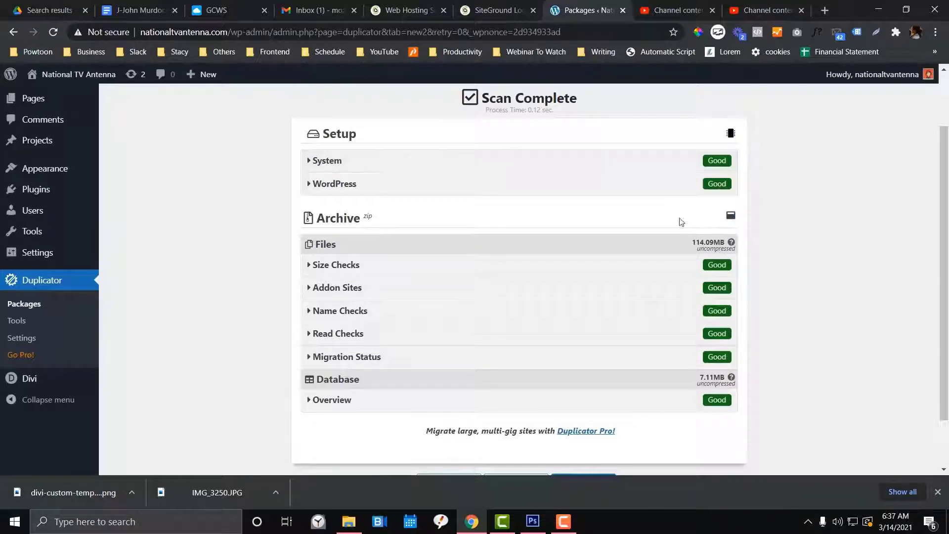
{"action": "scroll", "coordinate": [650, 282], "scroll_direction": "down", "scroll_amount": 2}
{"action": "left_click", "coordinate": [570, 424]}
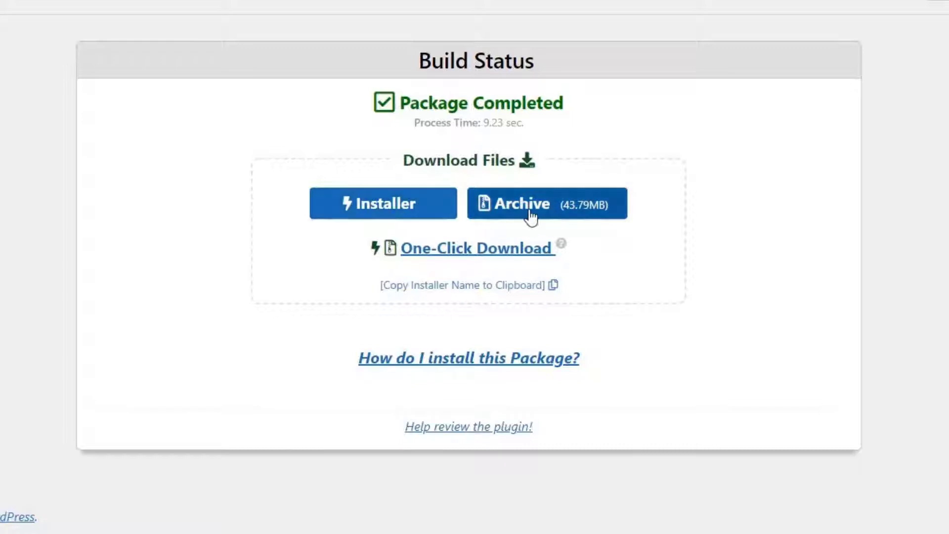
Save the 43.8MB archive zip and installer.php to the computer and locate the installer in its folder
{"action": "left_click", "coordinate": [493, 217]}
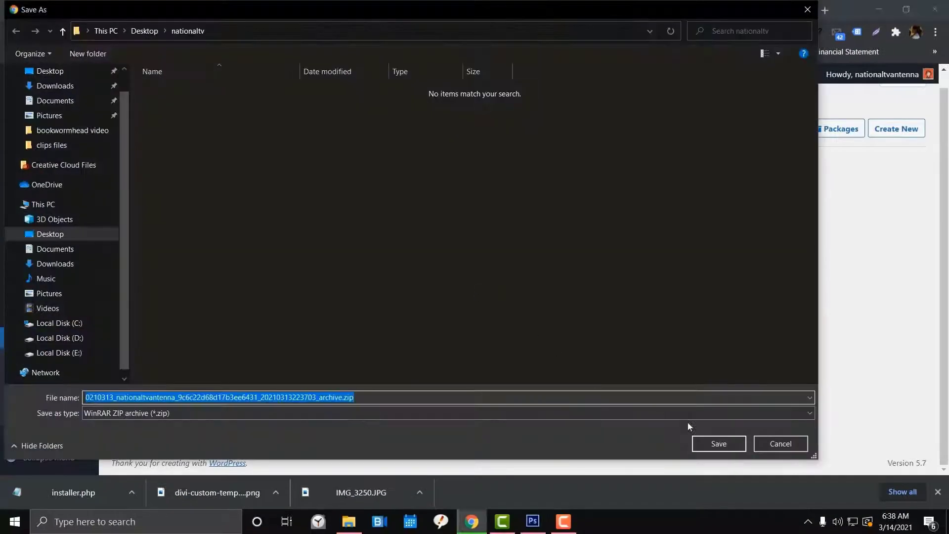
{"action": "left_click", "coordinate": [719, 444]}
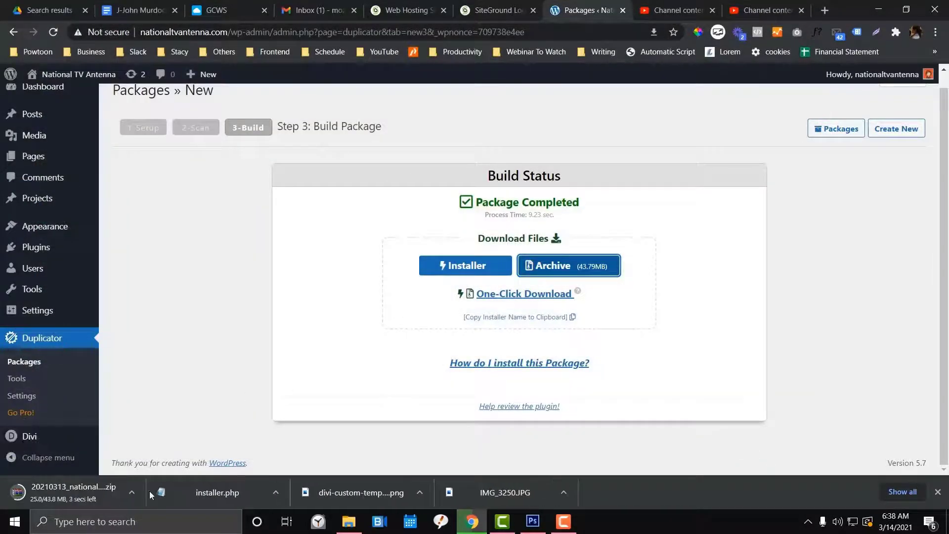
{"action": "left_click", "coordinate": [271, 494]}
{"action": "left_click", "coordinate": [299, 449]}
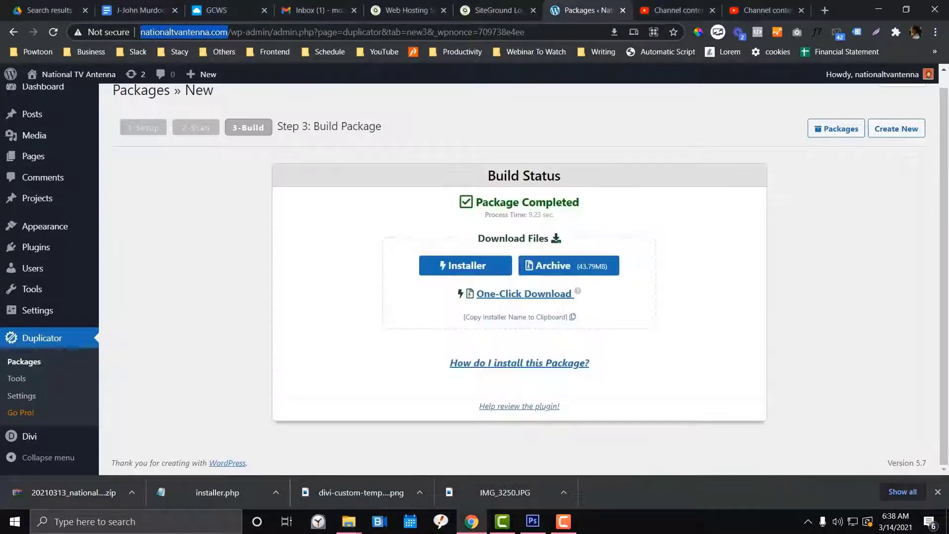
{"action": "left_click", "coordinate": [477, 10]}
Navigate a browser tab to the Hostinger website
{"action": "left_click", "coordinate": [410, 10]}
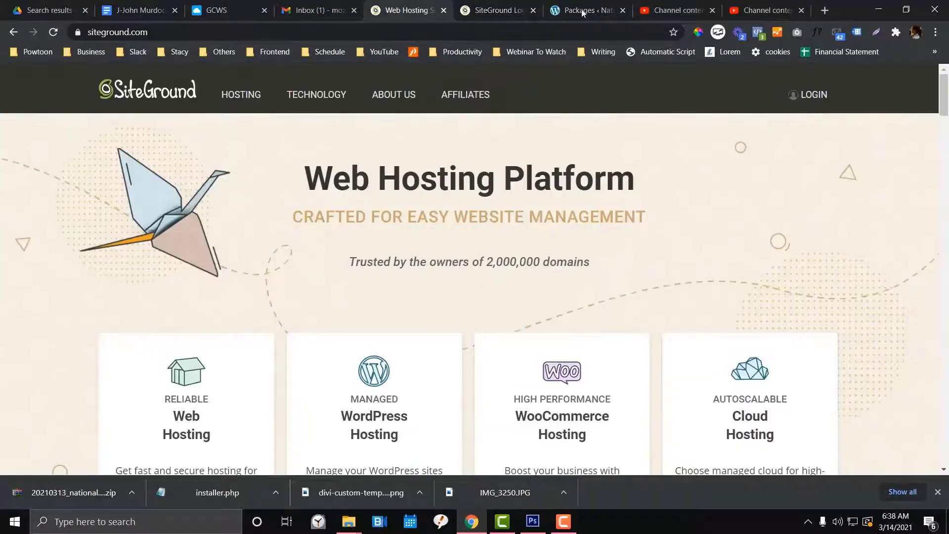
{"action": "left_click_drag", "start_coordinate": [677, 10], "coordinate": [465, 19]}
{"action": "left_click", "coordinate": [425, 32]}
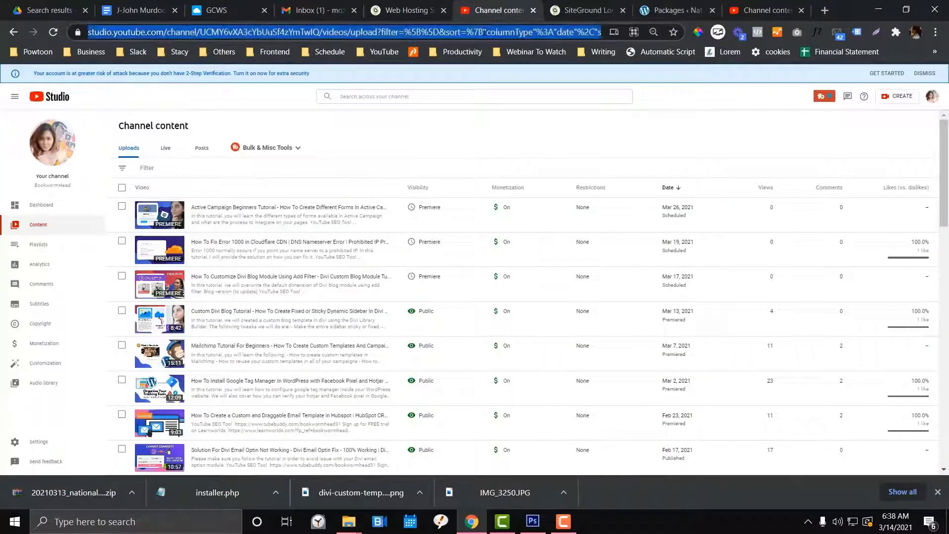
{"action": "type", "text": "hostin"}
{"action": "key", "text": "Return"}
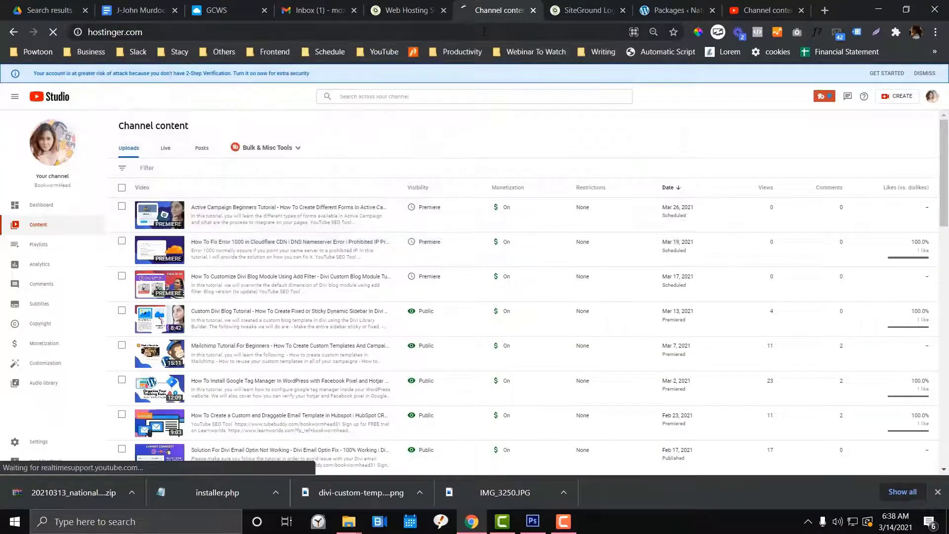
{"action": "left_click", "coordinate": [429, 13]}
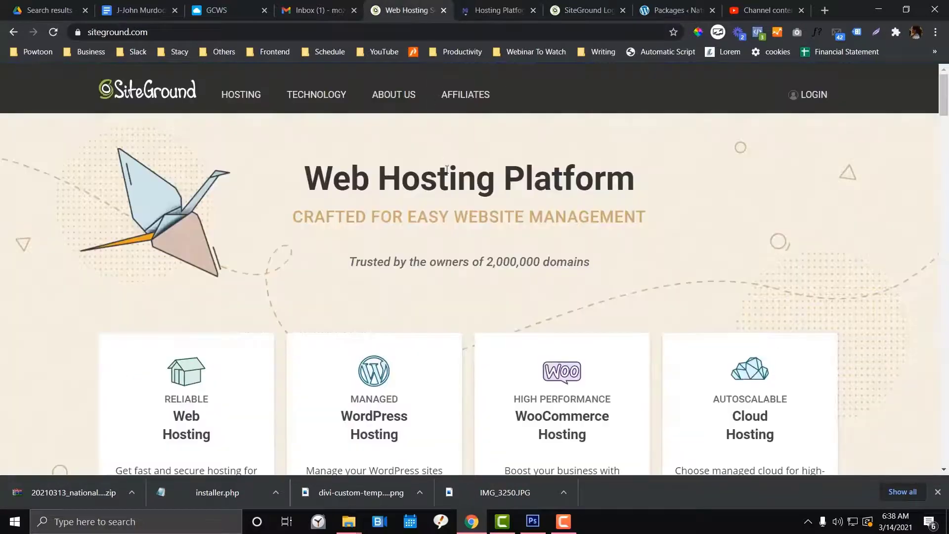
{"action": "scroll", "coordinate": [447, 170], "scroll_direction": "down", "scroll_amount": 3}
{"action": "scroll", "coordinate": [447, 170], "scroll_direction": "up", "scroll_amount": 3}
{"action": "left_click", "coordinate": [589, 10]}
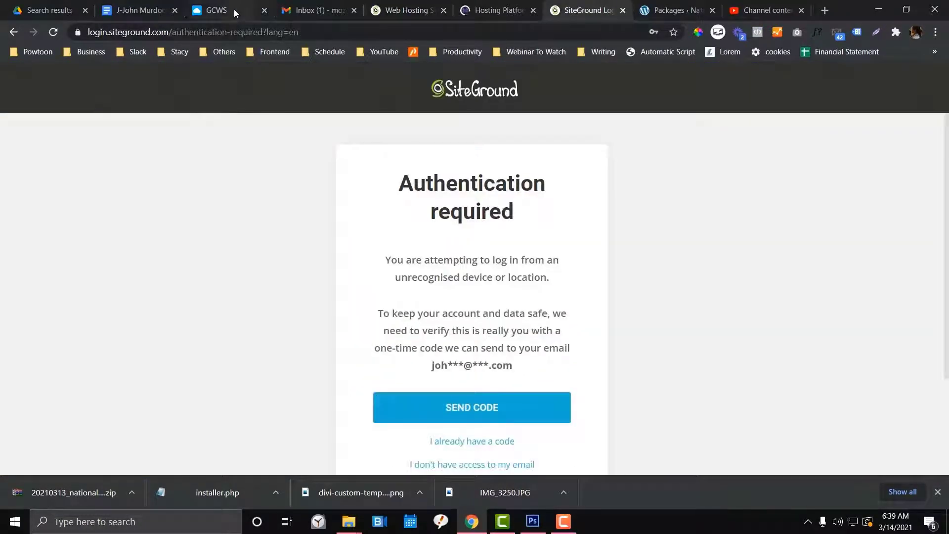
{"action": "left_click", "coordinate": [233, 9]}
{"action": "left_click", "coordinate": [468, 12]}
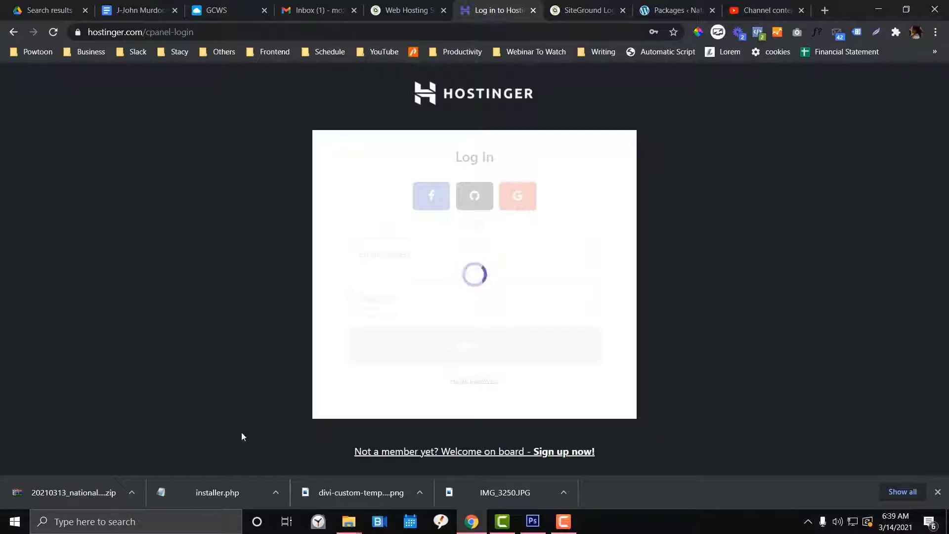
Log in to Hostinger with the saved account details and paste its address into a new tab
{"action": "left_click", "coordinate": [460, 259]}
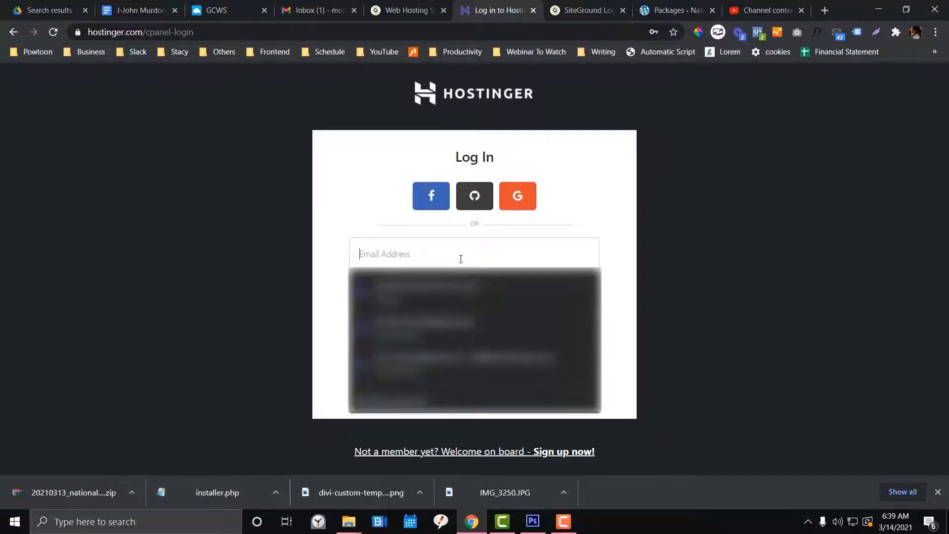
{"action": "left_click", "coordinate": [460, 287]}
{"action": "left_click", "coordinate": [502, 343]}
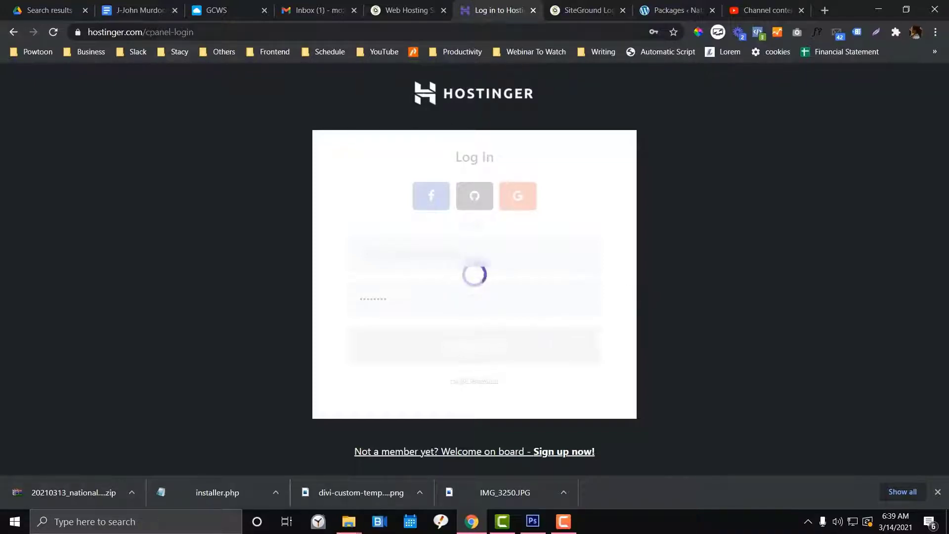
{"action": "left_click_drag", "start_coordinate": [88, 32], "coordinate": [192, 31]}
{"action": "key", "text": "ctrl+c"}
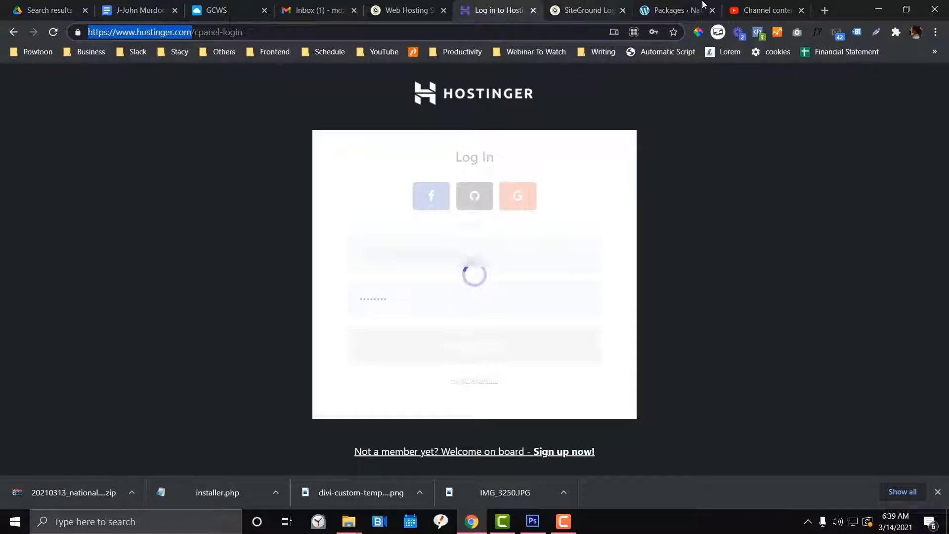
{"action": "left_click", "coordinate": [824, 9]}
{"action": "key", "text": "ctrl+v"}
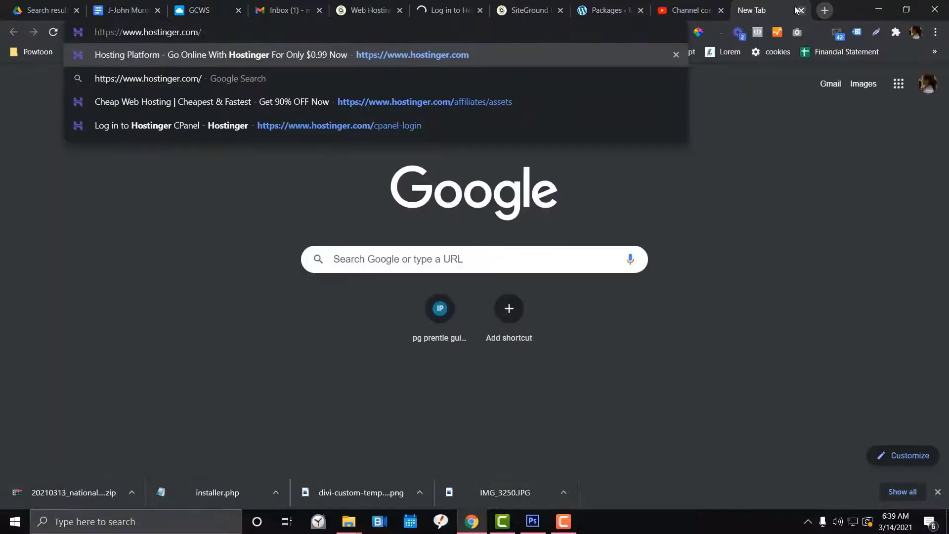
Load the Hostinger homepage and open the order page for the WordPress Starter plan
{"action": "key", "text": "Return"}
{"action": "scroll", "coordinate": [298, 275], "scroll_direction": "down", "scroll_amount": 5}
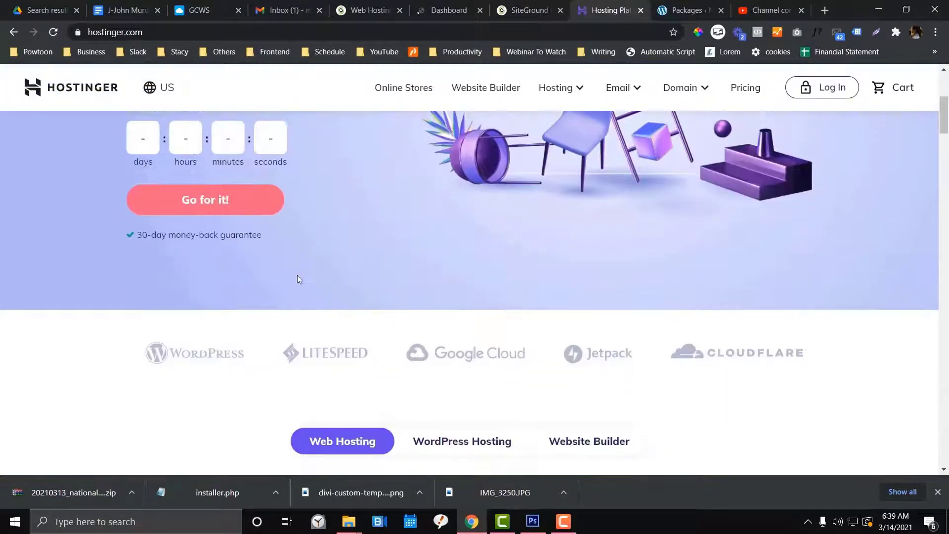
{"action": "scroll", "coordinate": [290, 277], "scroll_direction": "down", "scroll_amount": 5}
{"action": "left_click", "coordinate": [432, 201]}
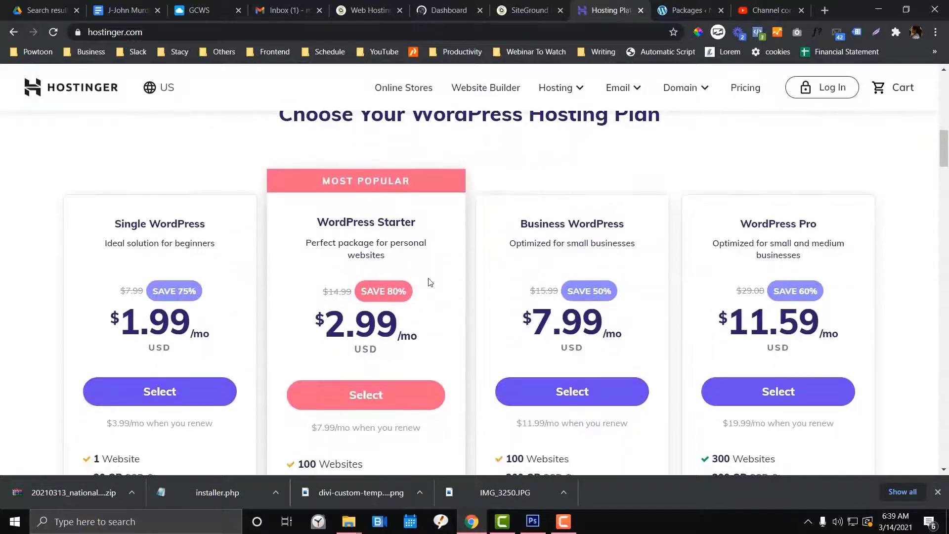
{"action": "scroll", "coordinate": [340, 229], "scroll_direction": "up", "scroll_amount": 1}
{"action": "scroll", "coordinate": [359, 263], "scroll_direction": "down", "scroll_amount": 1}
{"action": "scroll", "coordinate": [314, 212], "scroll_direction": "up", "scroll_amount": 1}
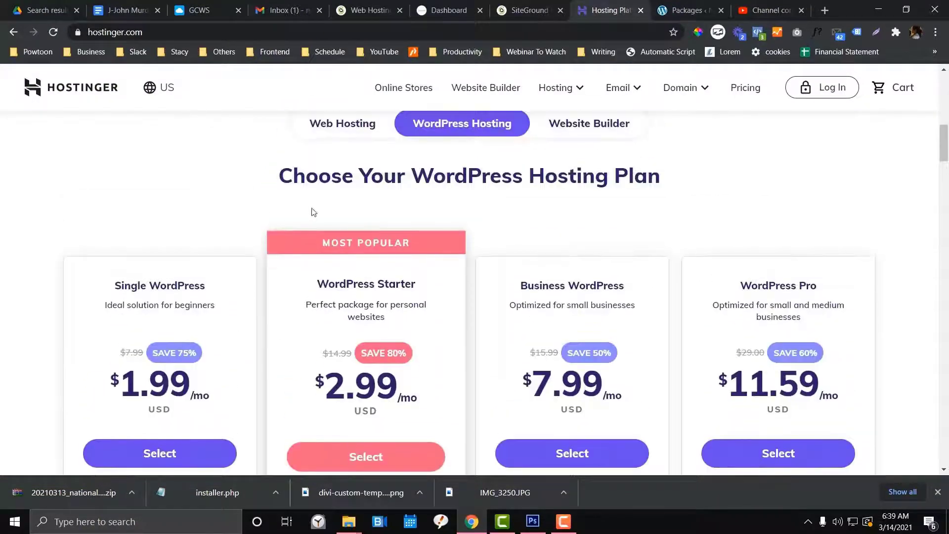
{"action": "scroll", "coordinate": [325, 206], "scroll_direction": "down", "scroll_amount": 3}
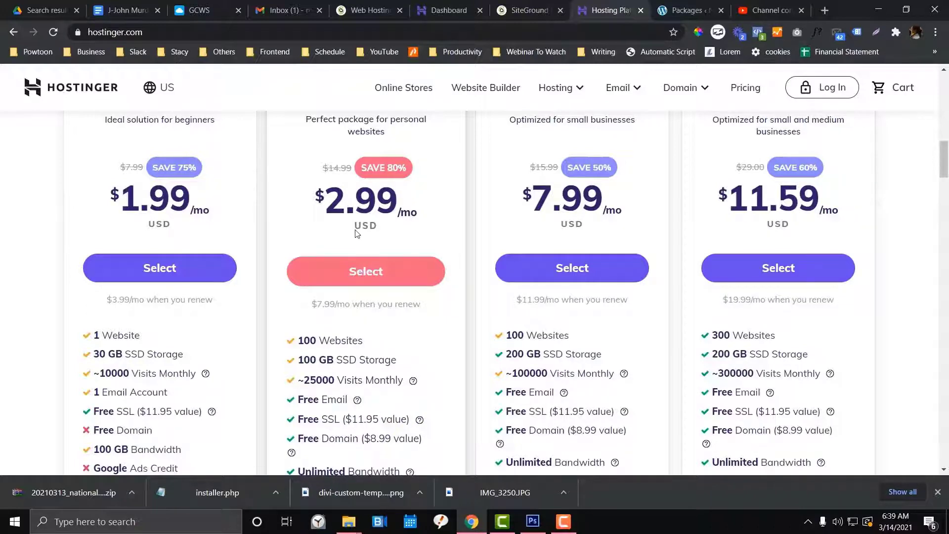
{"action": "scroll", "coordinate": [384, 231], "scroll_direction": "up", "scroll_amount": 1}
{"action": "scroll", "coordinate": [388, 258], "scroll_direction": "down", "scroll_amount": 1}
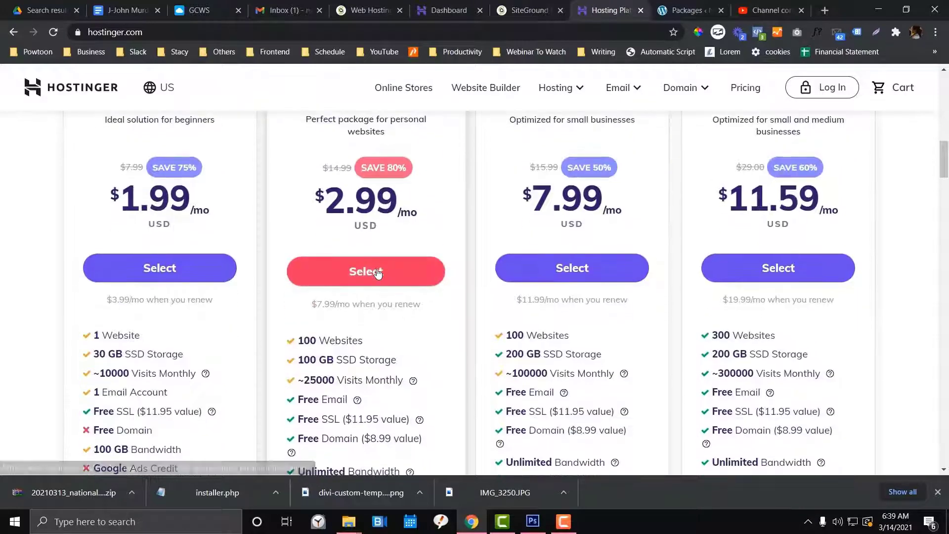
{"action": "left_click", "coordinate": [541, 270]}
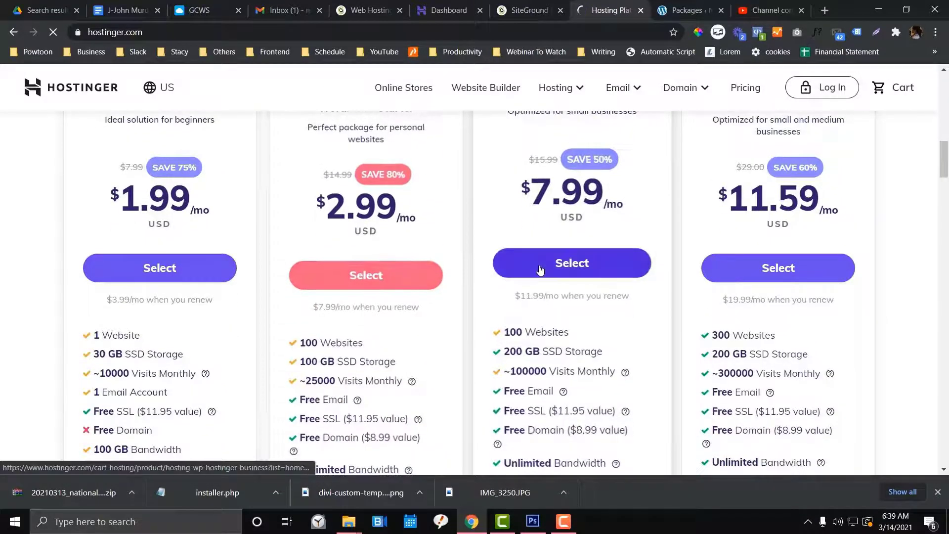
{"action": "left_click", "coordinate": [408, 261]}
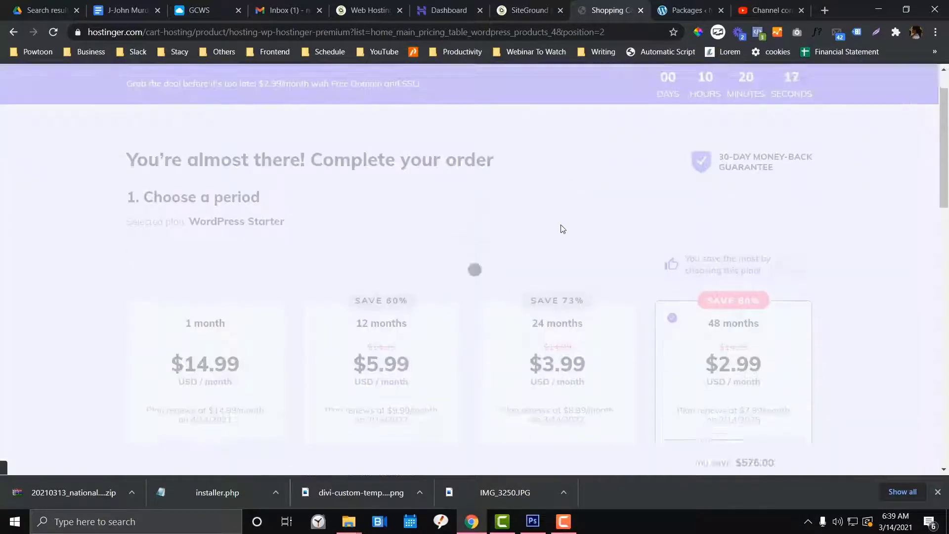
Highlight the $143.52 order total, then switch to the SiteGround sign-in verification page
{"action": "scroll", "coordinate": [723, 371], "scroll_direction": "down", "scroll_amount": 1}
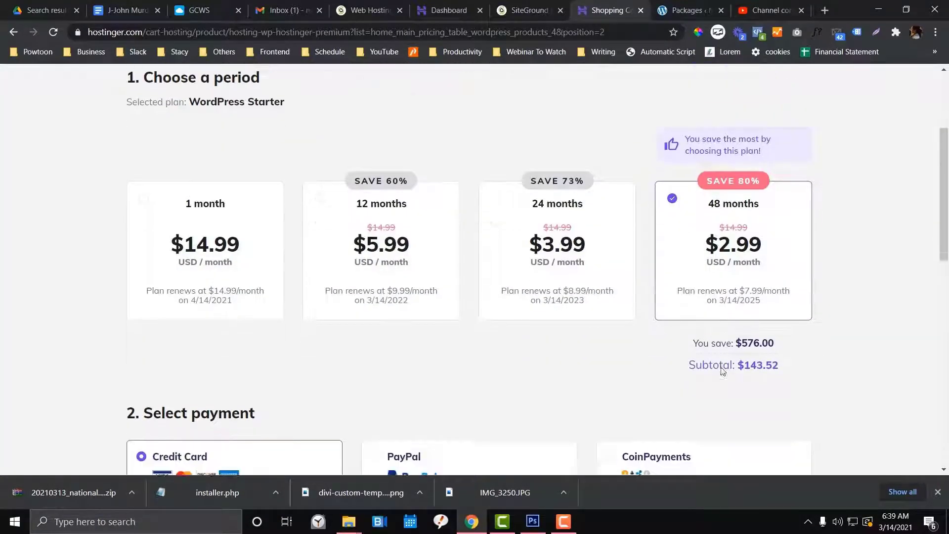
{"action": "scroll", "coordinate": [723, 371], "scroll_direction": "down", "scroll_amount": 2}
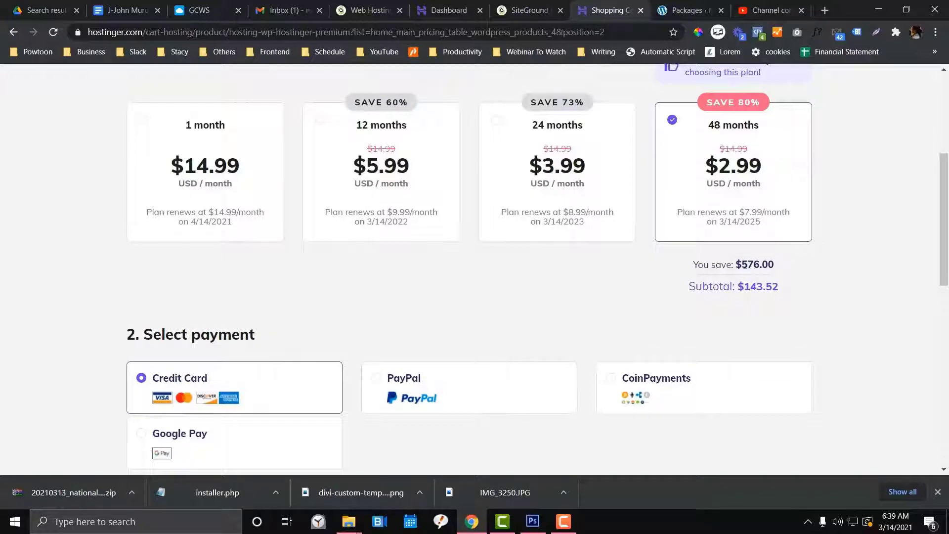
{"action": "scroll", "coordinate": [756, 265], "scroll_direction": "down", "scroll_amount": 5}
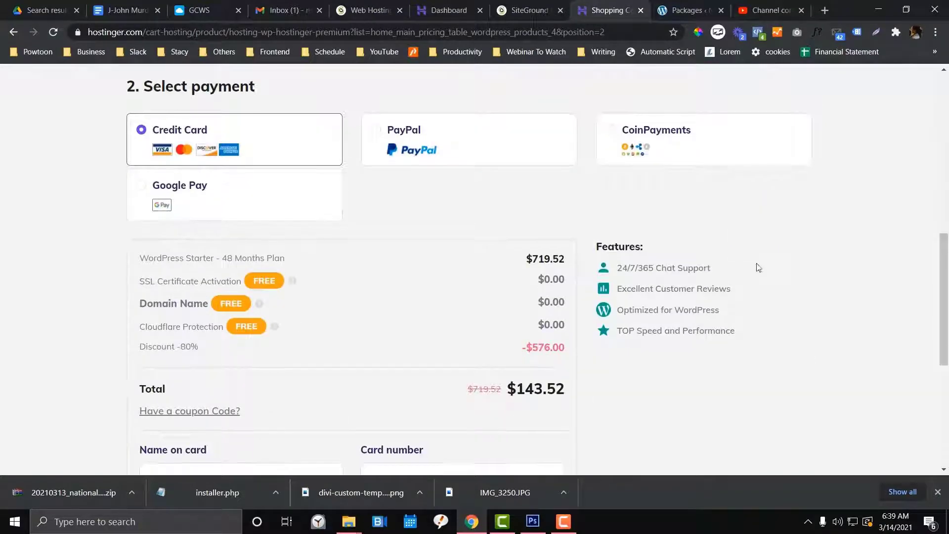
{"action": "scroll", "coordinate": [741, 267], "scroll_direction": "down", "scroll_amount": 3}
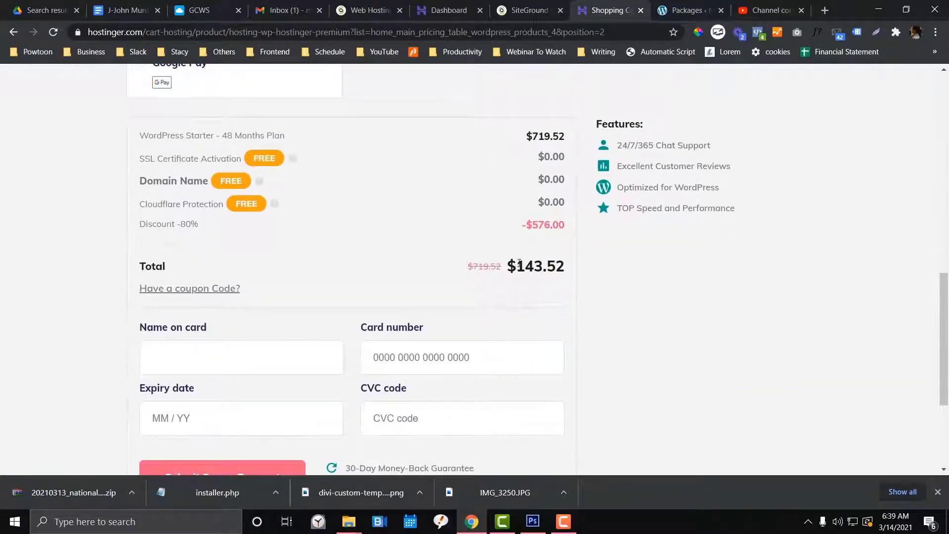
{"action": "left_click_drag", "start_coordinate": [519, 264], "coordinate": [541, 264]}
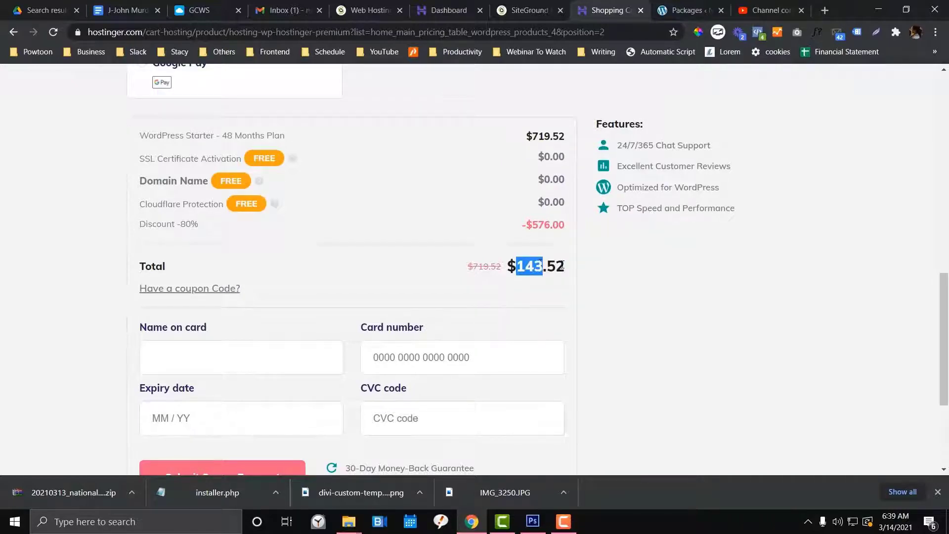
{"action": "left_click", "coordinate": [563, 265]}
{"action": "scroll", "coordinate": [534, 248], "scroll_direction": "down", "scroll_amount": 1}
{"action": "double_click", "coordinate": [531, 206]}
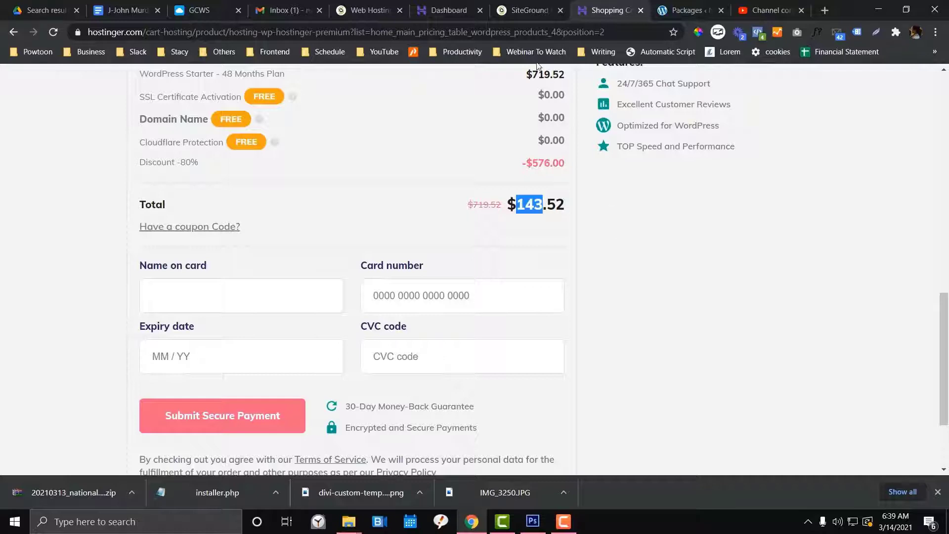
{"action": "scroll", "coordinate": [544, 239], "scroll_direction": "up", "scroll_amount": 3}
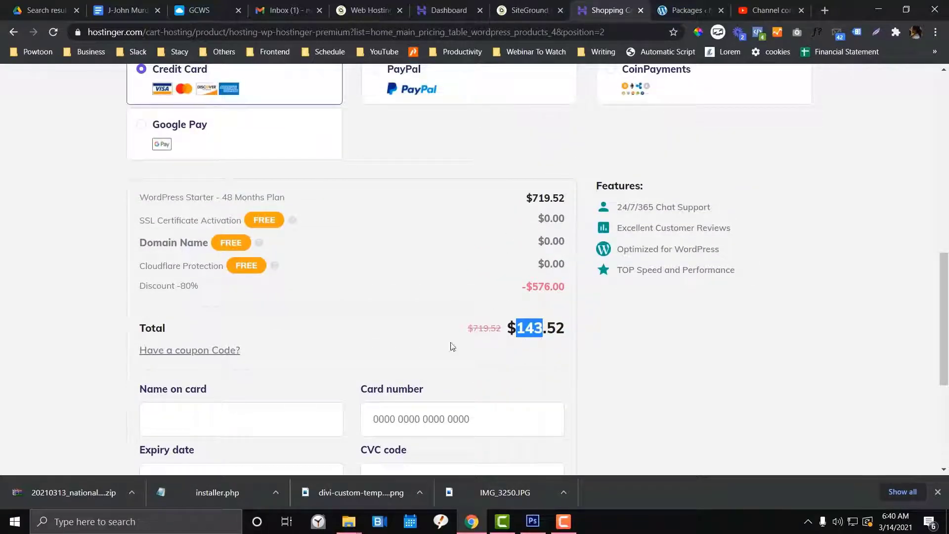
{"action": "left_click_drag", "start_coordinate": [504, 325], "coordinate": [566, 329]}
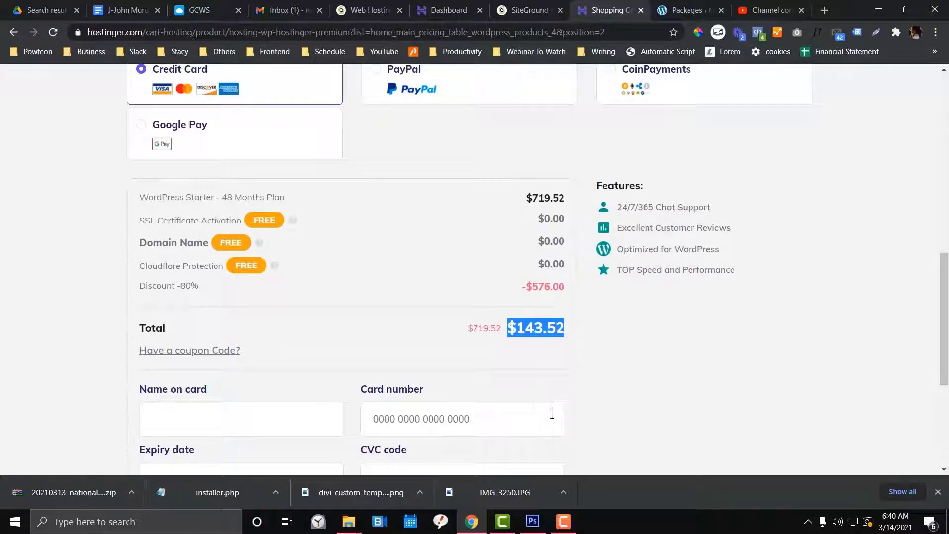
{"action": "left_click", "coordinate": [519, 17]}
{"action": "scroll", "coordinate": [540, 317], "scroll_direction": "down", "scroll_amount": 3}
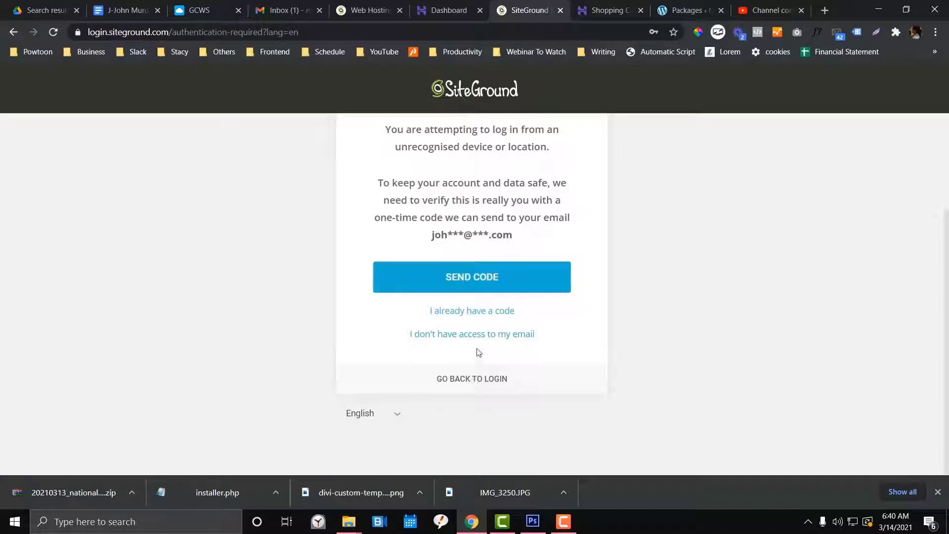
Request the SiteGround email verification code, then open the tindahannijuan.shop hosting account in hPanel
{"action": "left_click", "coordinate": [477, 290]}
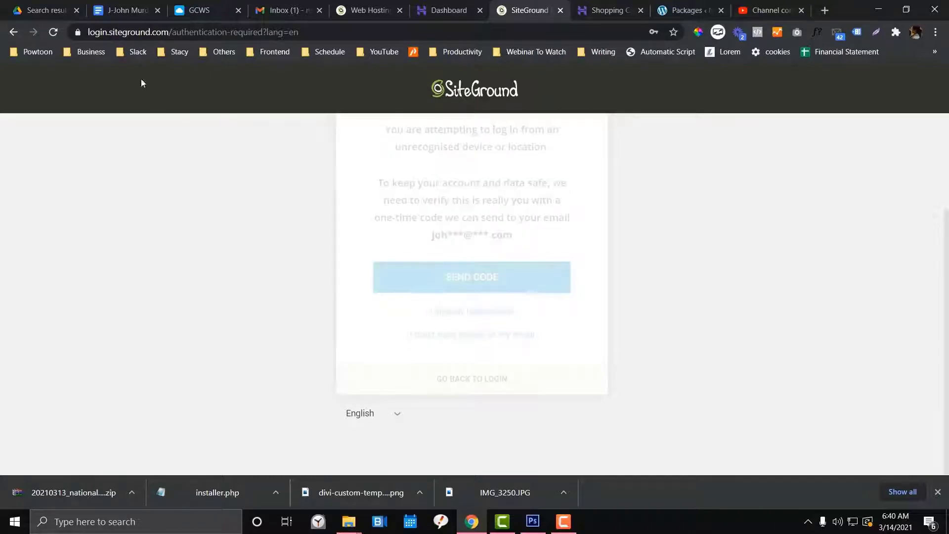
{"action": "left_click", "coordinate": [285, 10]}
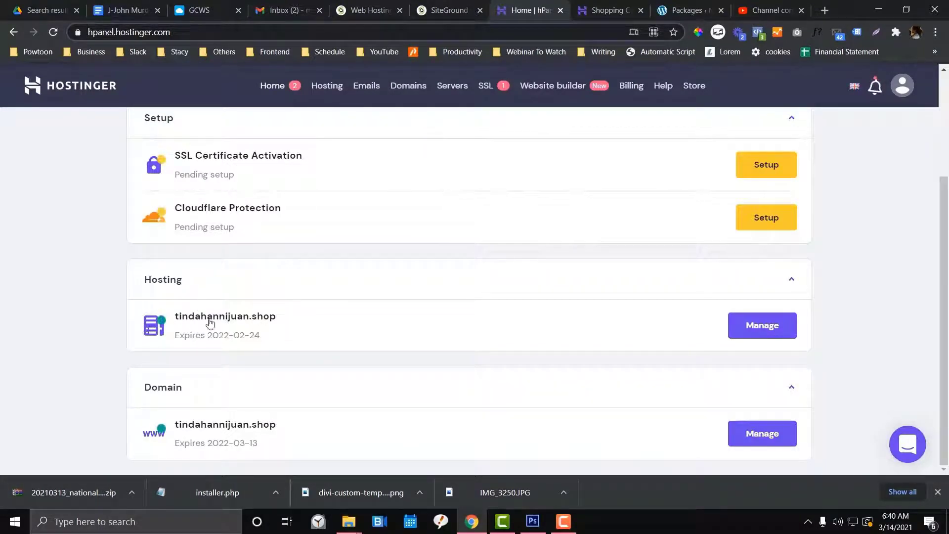
{"action": "left_click", "coordinate": [659, 326]}
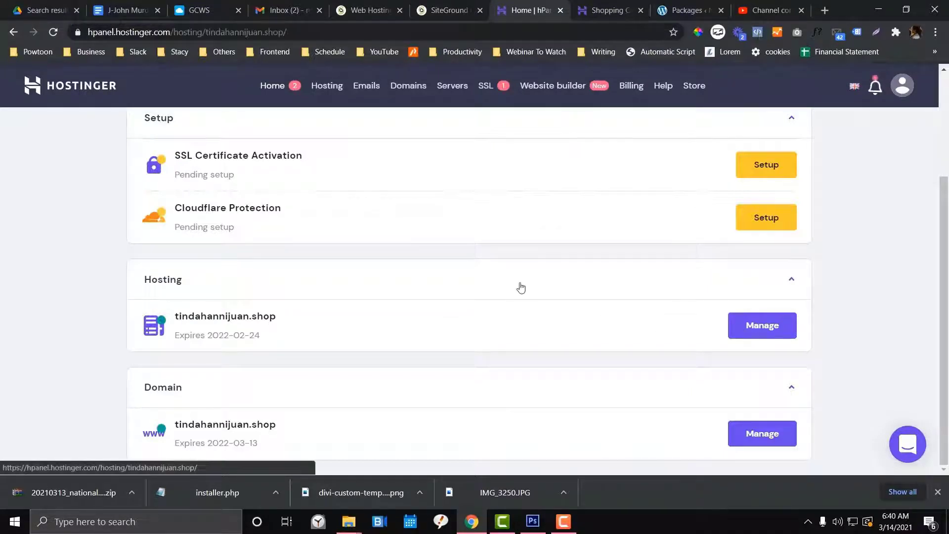
{"action": "scroll", "coordinate": [521, 288], "scroll_direction": "down", "scroll_amount": 2}
{"action": "scroll", "coordinate": [521, 287], "scroll_direction": "up", "scroll_amount": 1}
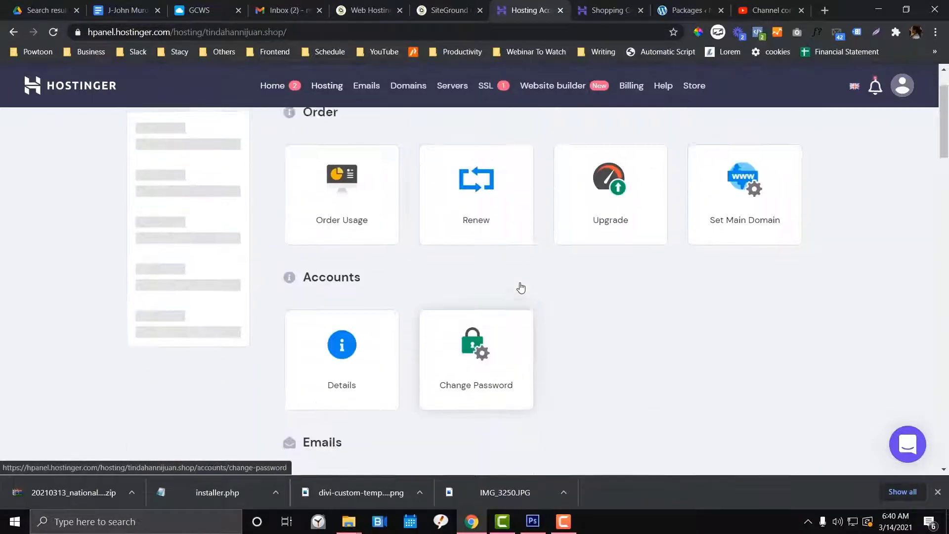
{"action": "scroll", "coordinate": [251, 192], "scroll_direction": "up", "scroll_amount": 1}
{"action": "scroll", "coordinate": [251, 193], "scroll_direction": "down", "scroll_amount": 3}
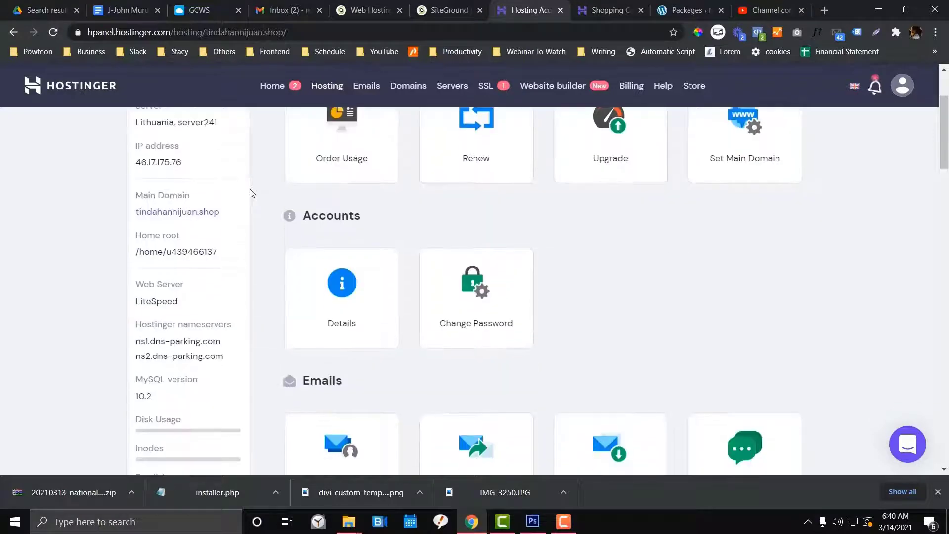
{"action": "scroll", "coordinate": [251, 192], "scroll_direction": "up", "scroll_amount": 3}
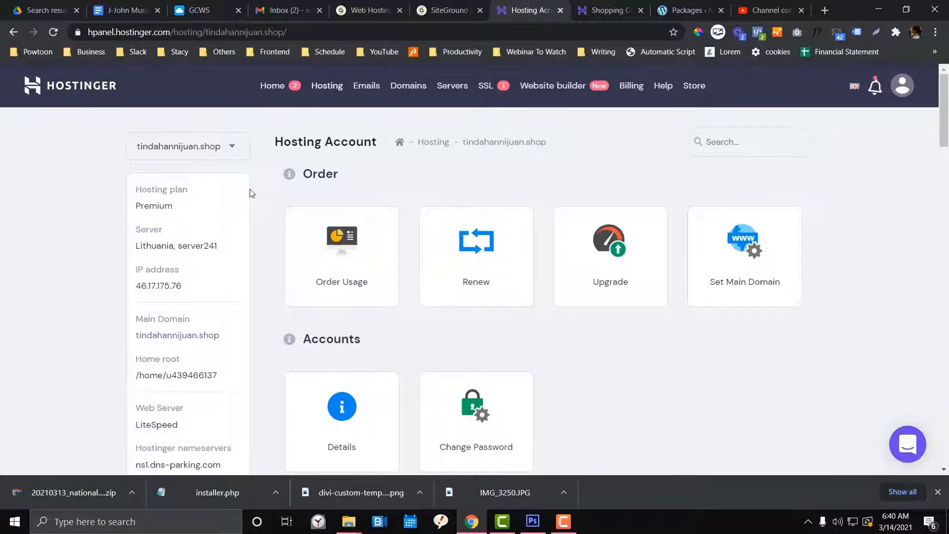
{"action": "scroll", "coordinate": [251, 193], "scroll_direction": "down", "scroll_amount": 8}
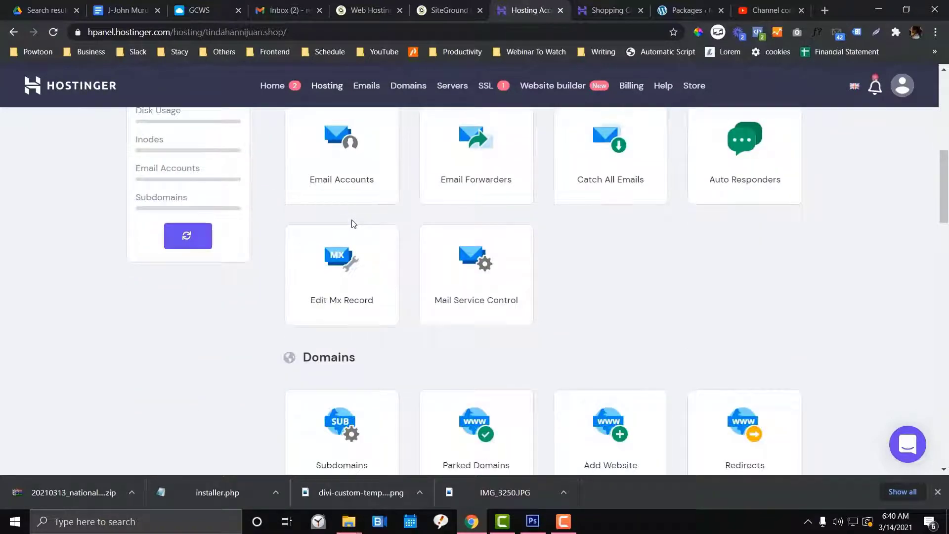
{"action": "scroll", "coordinate": [353, 223], "scroll_direction": "down", "scroll_amount": 8}
Search the hosting page for File Manager and open it at the account root
{"action": "key", "text": "ctrl+f"}
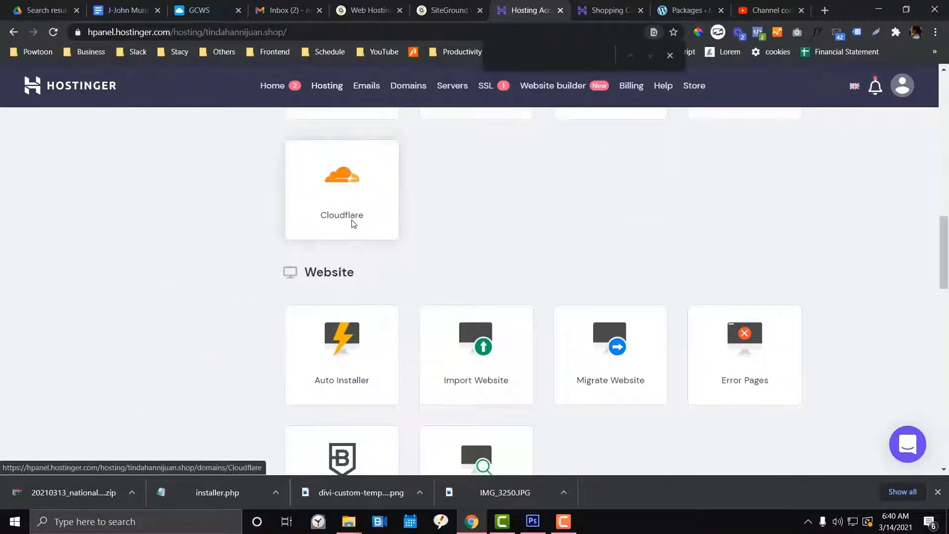
{"action": "type", "text": "f"}
{"action": "scroll", "coordinate": [353, 224], "scroll_direction": "down", "scroll_amount": 15}
{"action": "type", "text": "i"}
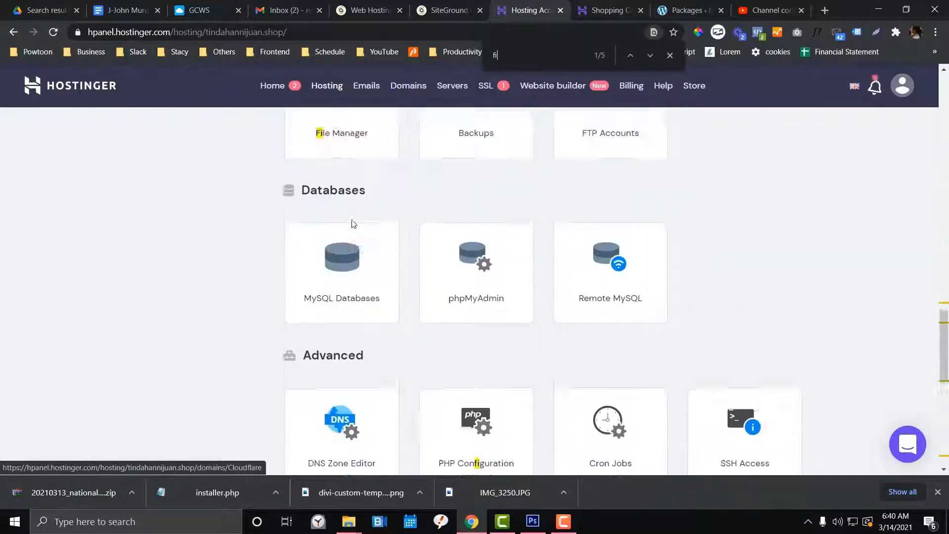
{"action": "scroll", "coordinate": [353, 224], "scroll_direction": "up", "scroll_amount": 1}
{"action": "left_click", "coordinate": [350, 208]}
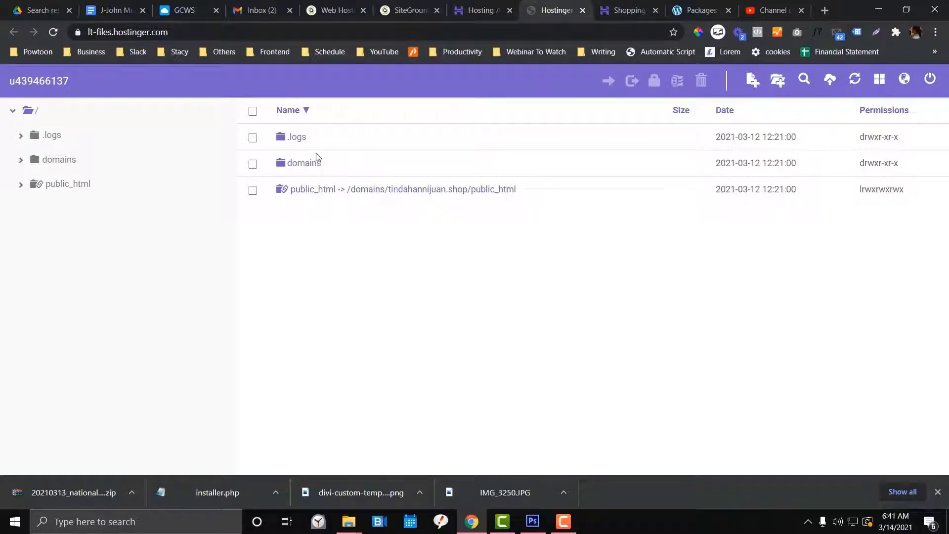
Upload the Duplicator archive zip and installer.php from the nationaltv folder into /domains/tindahannijuan.shop
{"action": "double_click", "coordinate": [298, 170]}
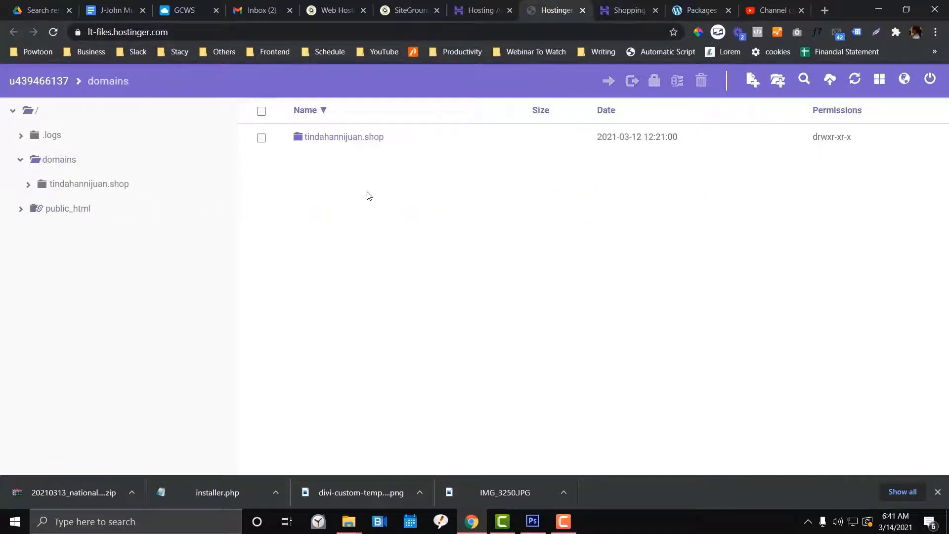
{"action": "double_click", "coordinate": [335, 142]}
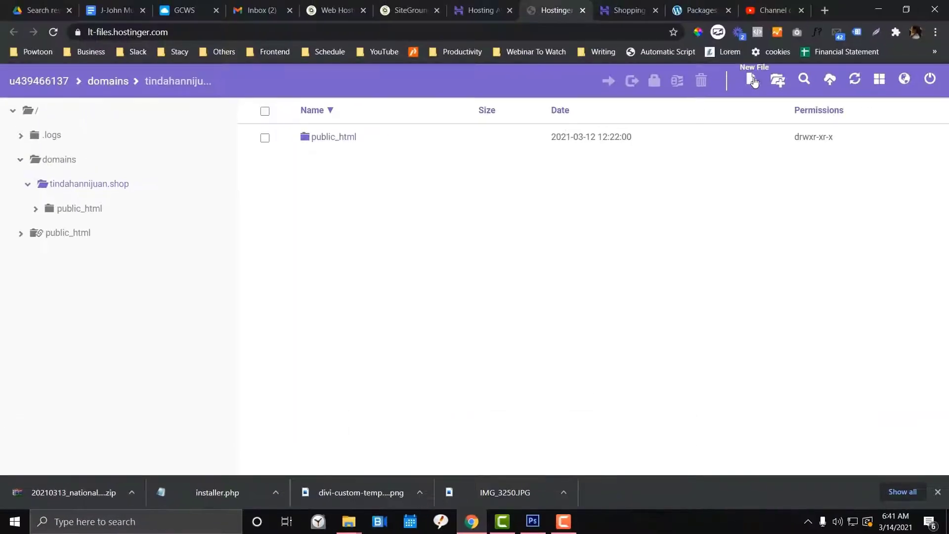
{"action": "left_click", "coordinate": [830, 79]}
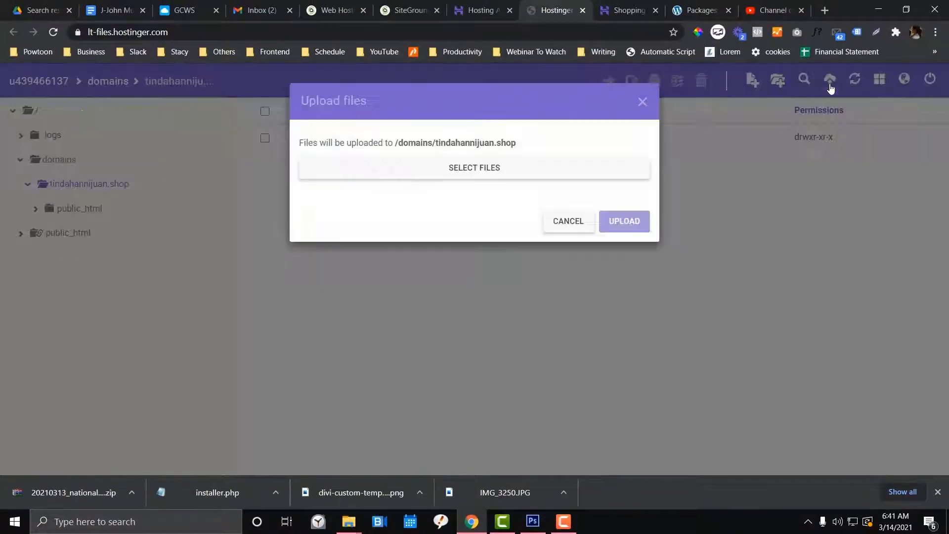
{"action": "left_click", "coordinate": [526, 172]}
{"action": "left_click", "coordinate": [456, 134]}
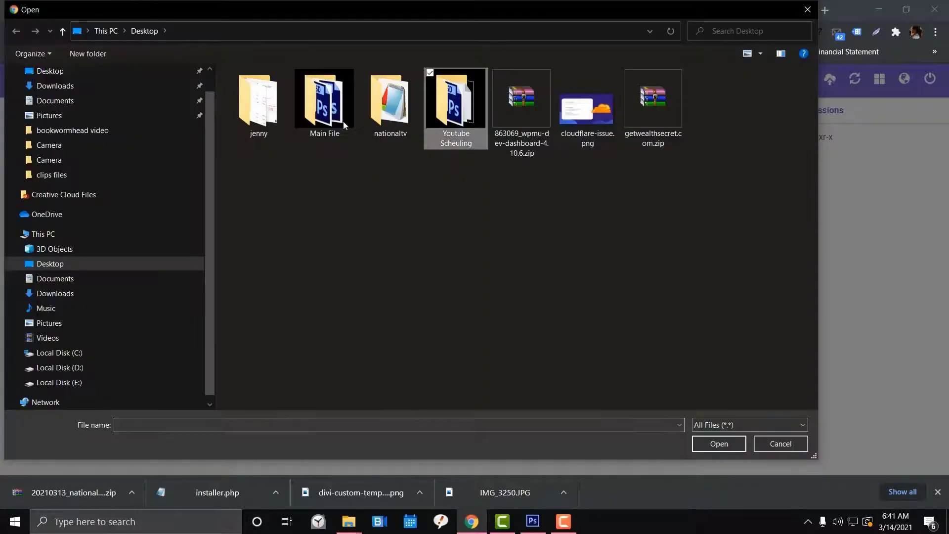
{"action": "double_click", "coordinate": [390, 104]}
{"action": "left_click", "coordinate": [322, 94]}
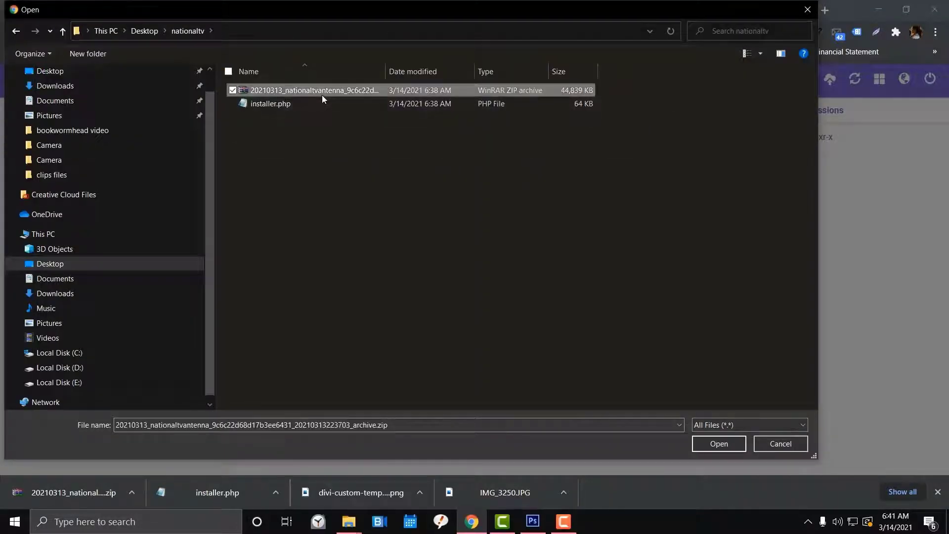
{"action": "left_click", "coordinate": [322, 104], "text": "shift"}
{"action": "left_click", "coordinate": [722, 447]}
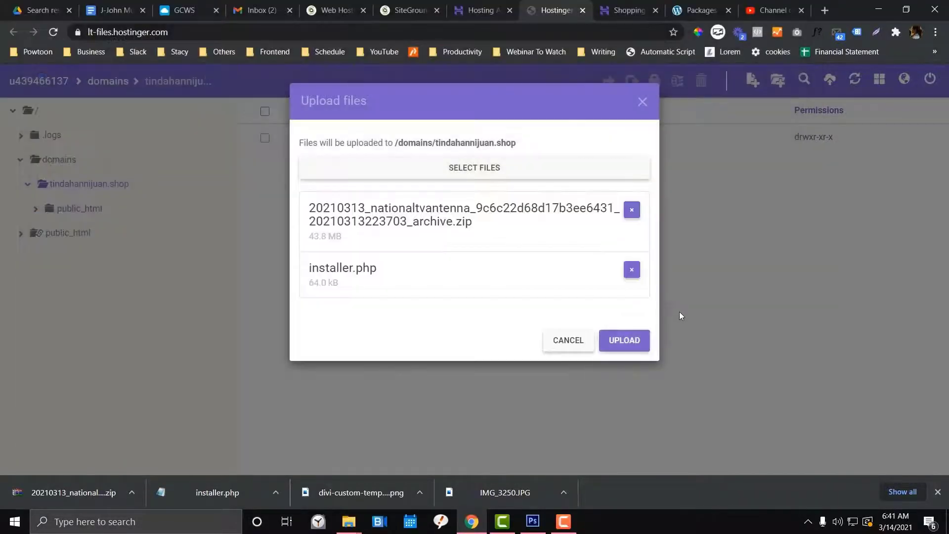
{"action": "left_click", "coordinate": [622, 346]}
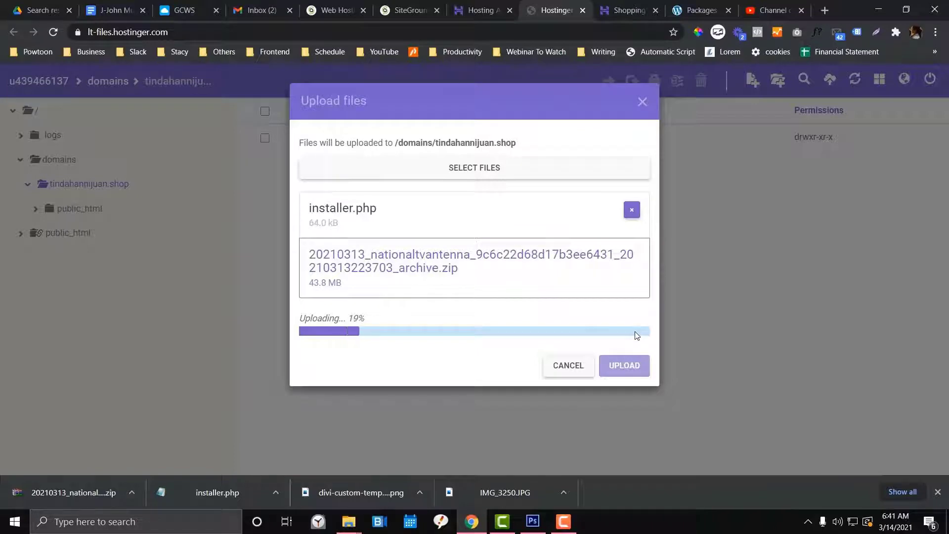
Check the checkout page and the destination domain while the upload progresses to 44%
{"action": "left_click", "coordinate": [627, 11]}
{"action": "left_click", "coordinate": [557, 11]}
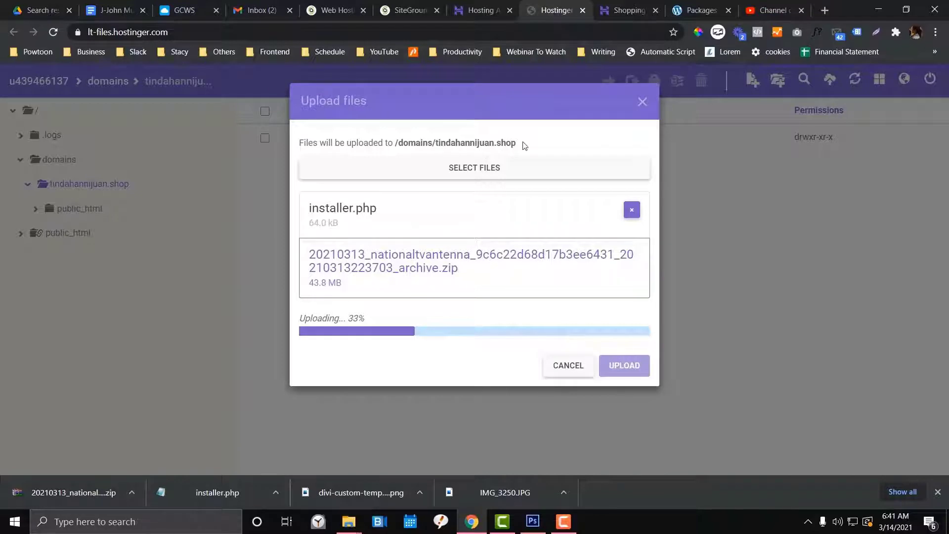
{"action": "left_click_drag", "start_coordinate": [524, 143], "coordinate": [629, 11]}
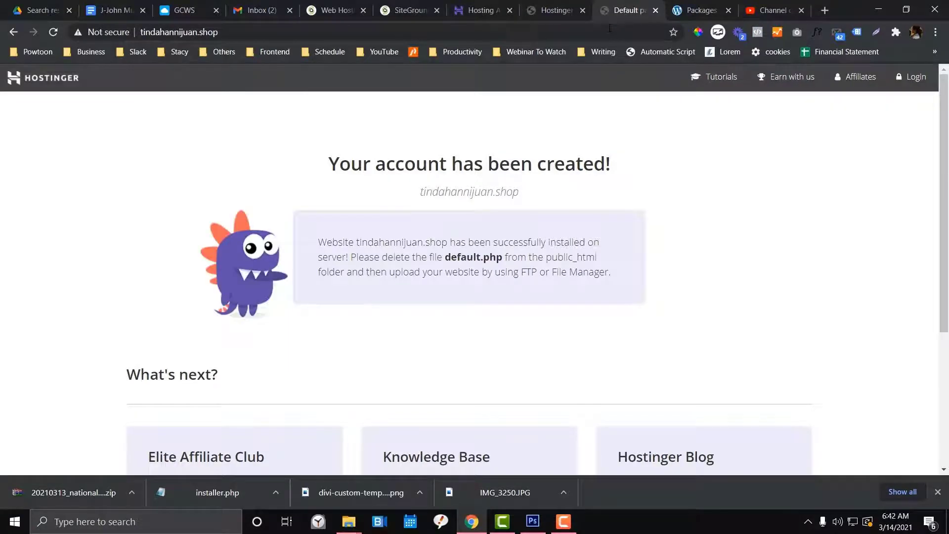
{"action": "left_click", "coordinate": [551, 11]}
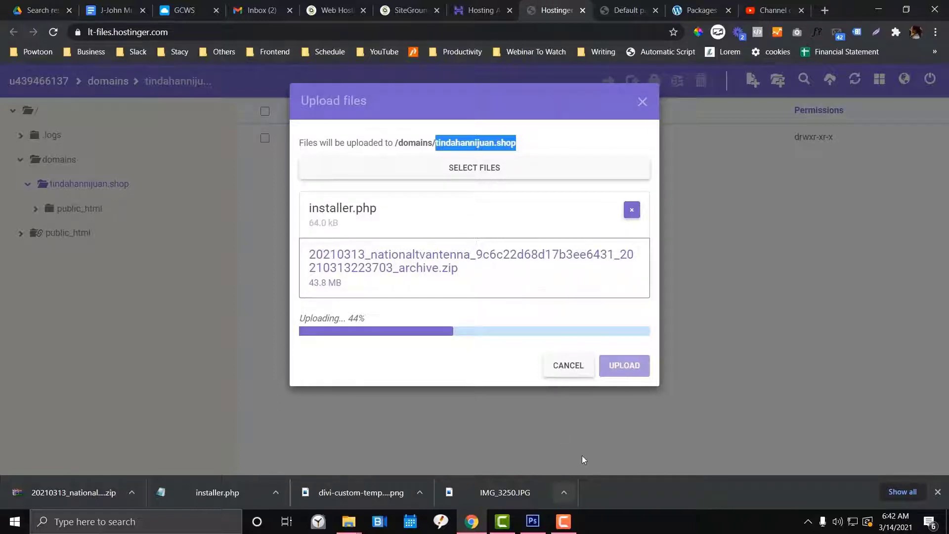
{"action": "left_click", "coordinate": [564, 524]}
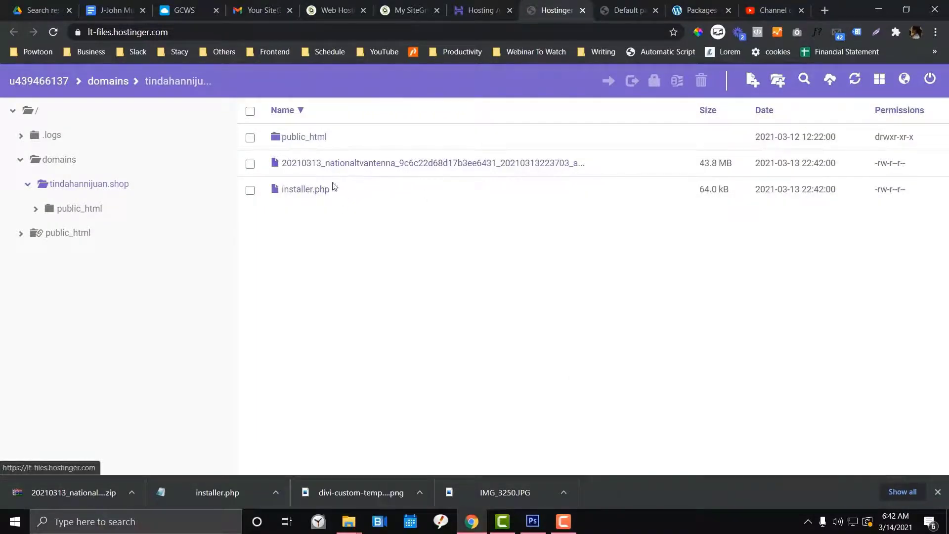
Load tindahannijuan.shop/installer.php in the browser
{"action": "left_click", "coordinate": [629, 11]}
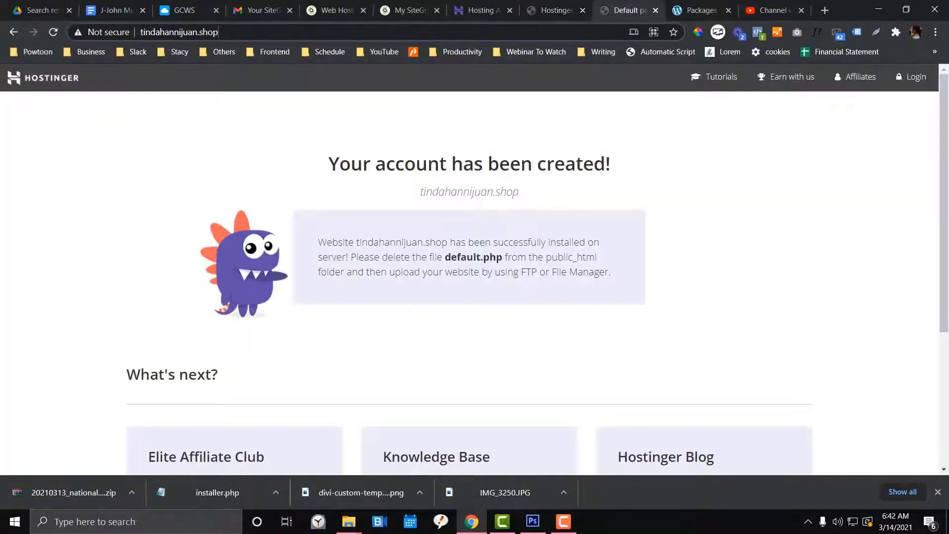
{"action": "left_click", "coordinate": [278, 36]}
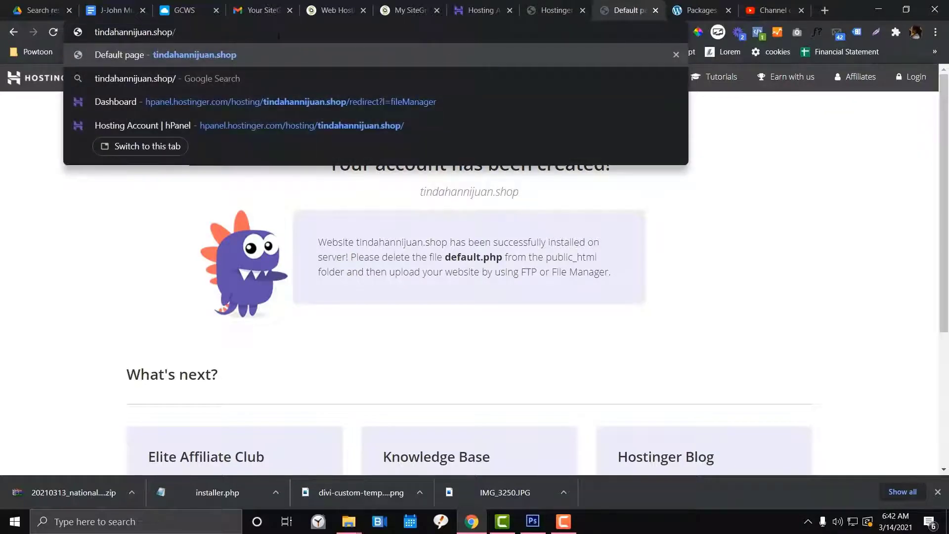
{"action": "type", "text": "instal"}
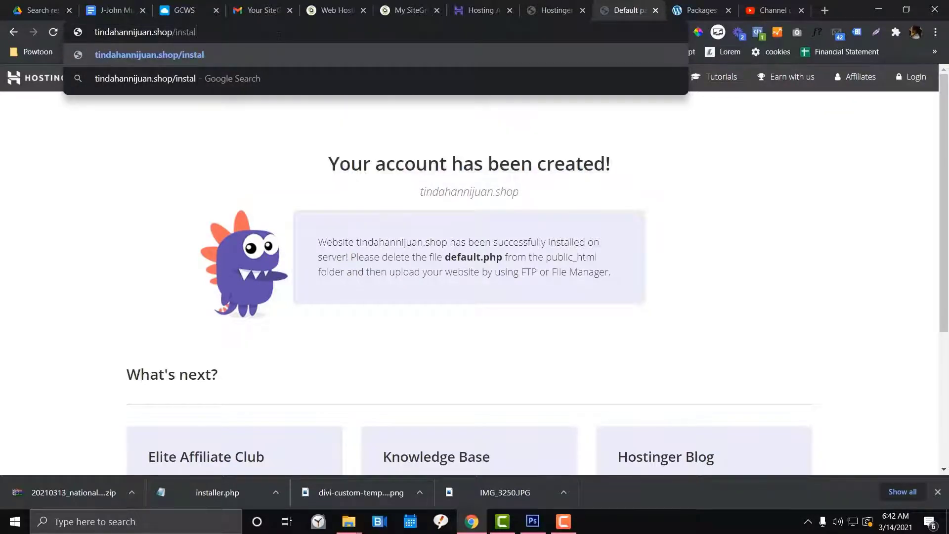
{"action": "type", "text": "ler.php"}
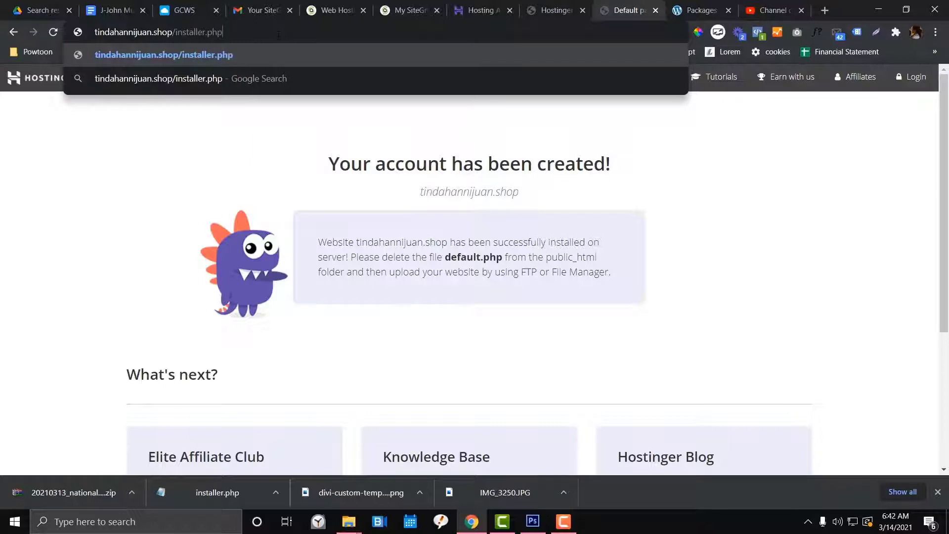
{"action": "key", "text": "Return"}
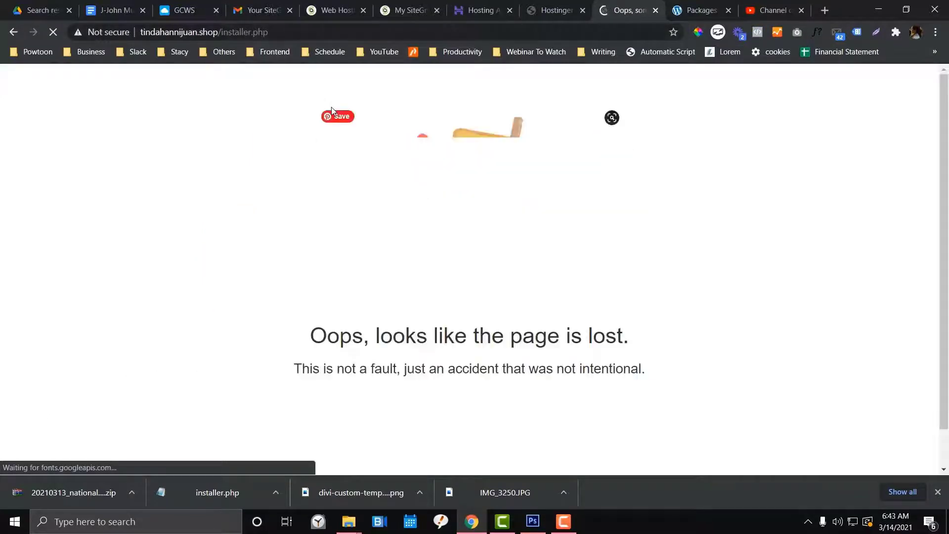
Check the domain's public_html folder, then reload installer.php until Duplicator Step 1 appears
{"action": "left_click", "coordinate": [554, 10]}
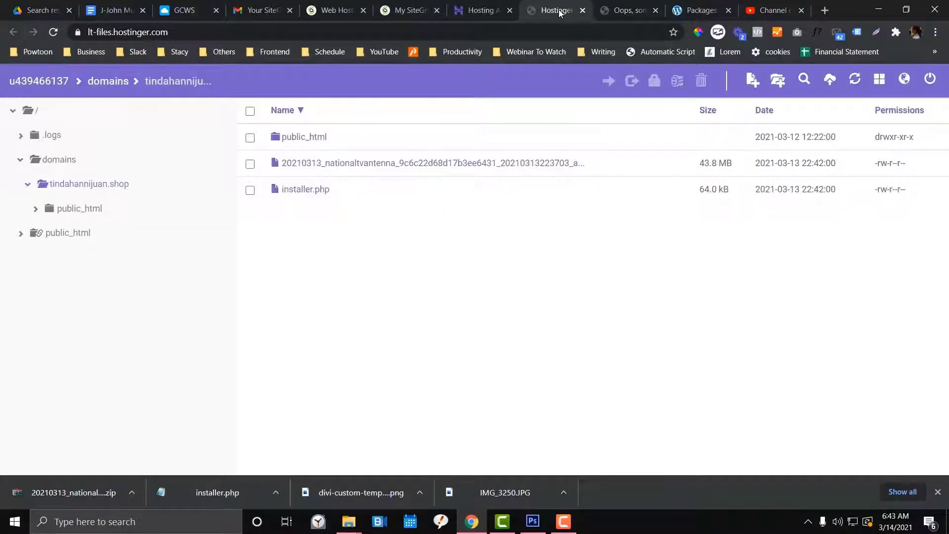
{"action": "double_click", "coordinate": [350, 141]}
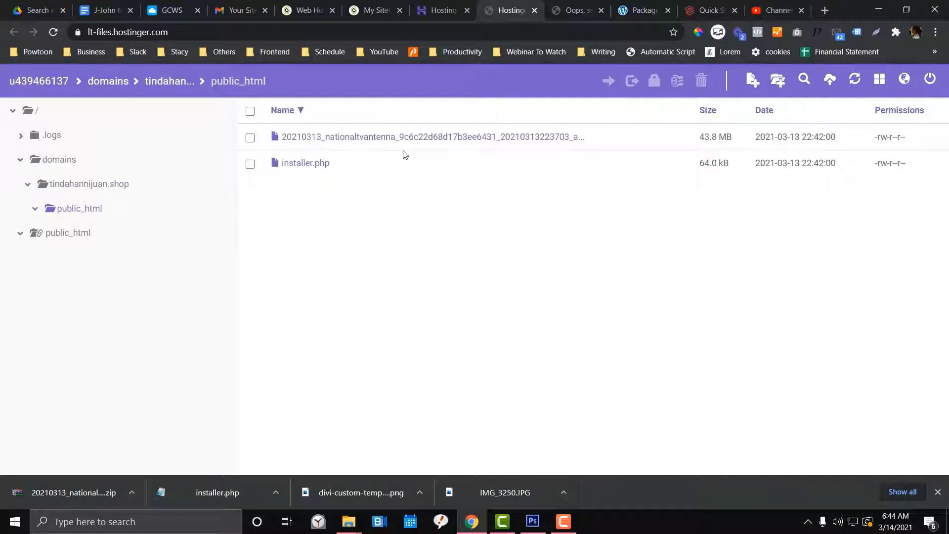
{"action": "left_click", "coordinate": [584, 11]}
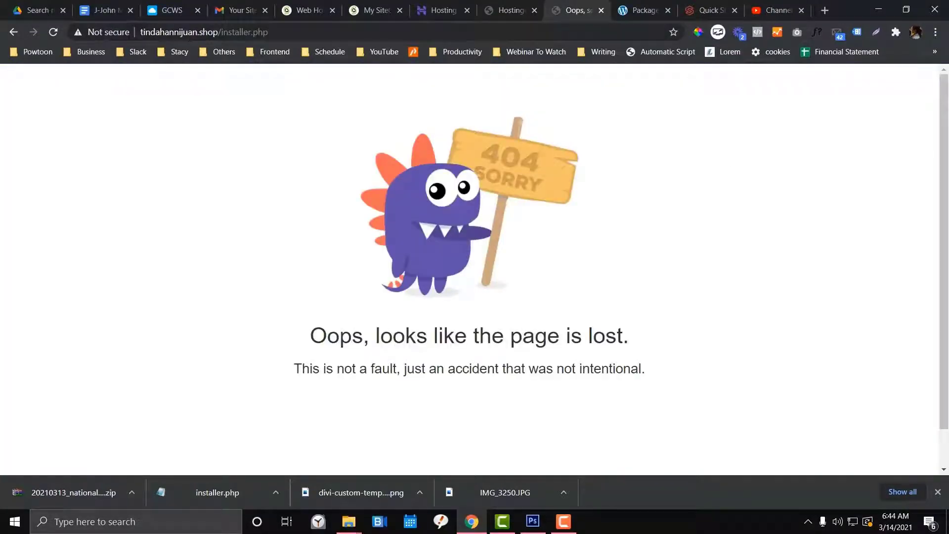
{"action": "left_click", "coordinate": [278, 32]}
{"action": "key", "text": "Return"}
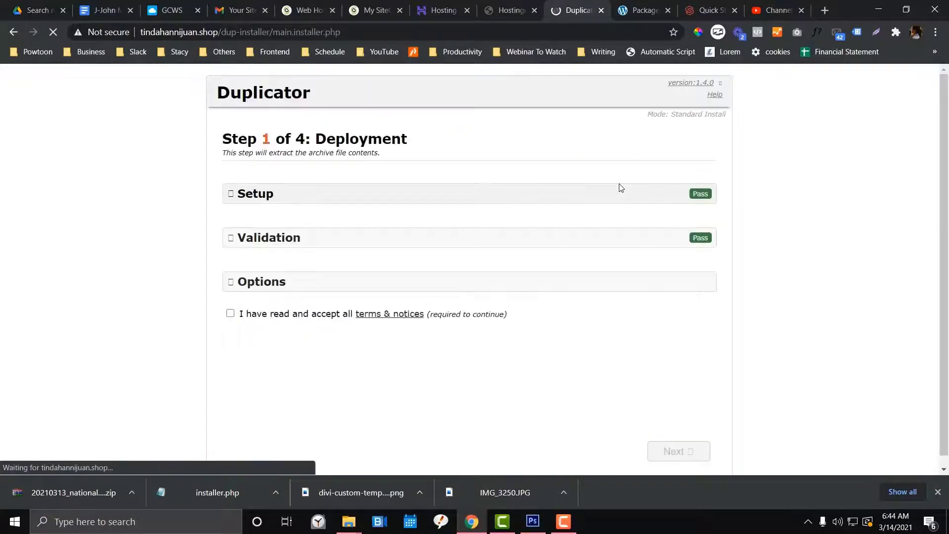
Accept the terms and notices, extract the archive to reach Step 2: Install Database, then bring hPanel forward
{"action": "scroll", "coordinate": [620, 190], "scroll_direction": "down", "scroll_amount": 1}
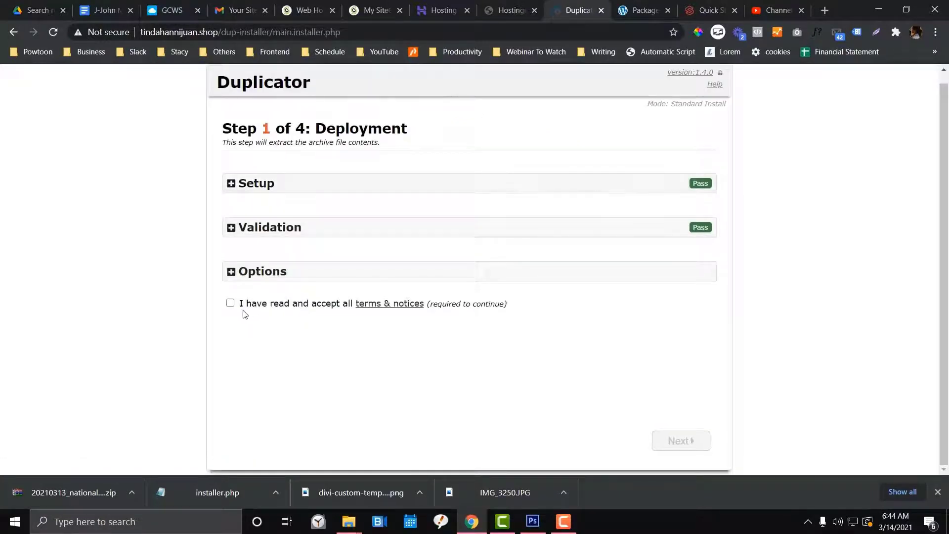
{"action": "left_click", "coordinate": [230, 303]}
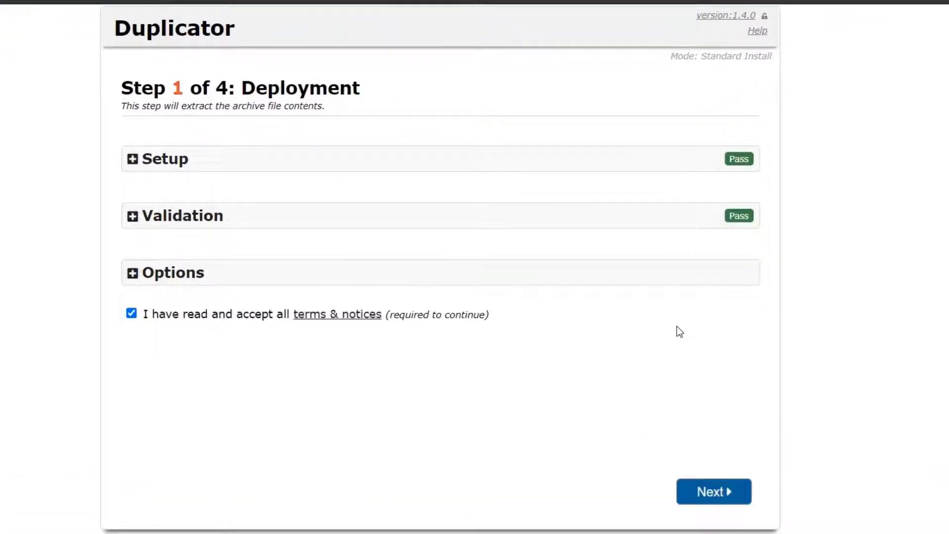
{"action": "left_click", "coordinate": [724, 493]}
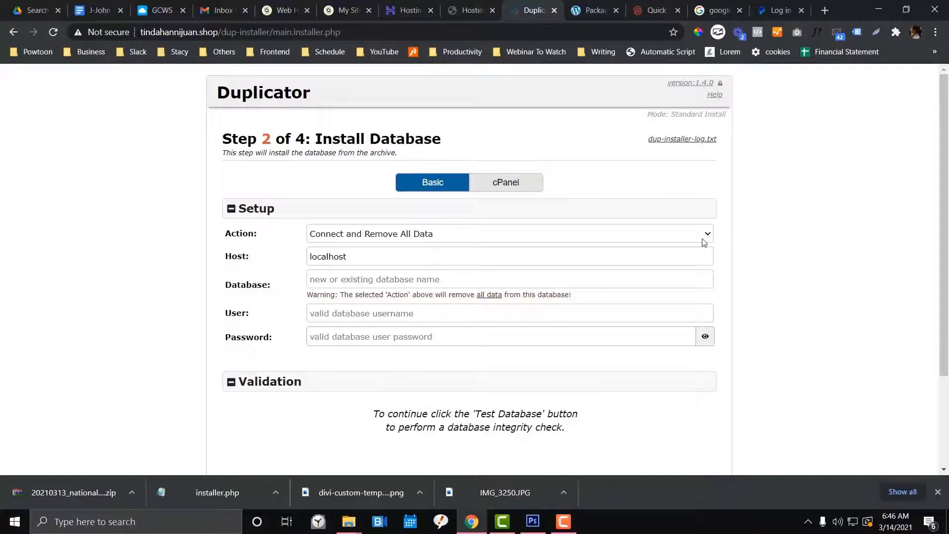
{"action": "left_click", "coordinate": [370, 281]}
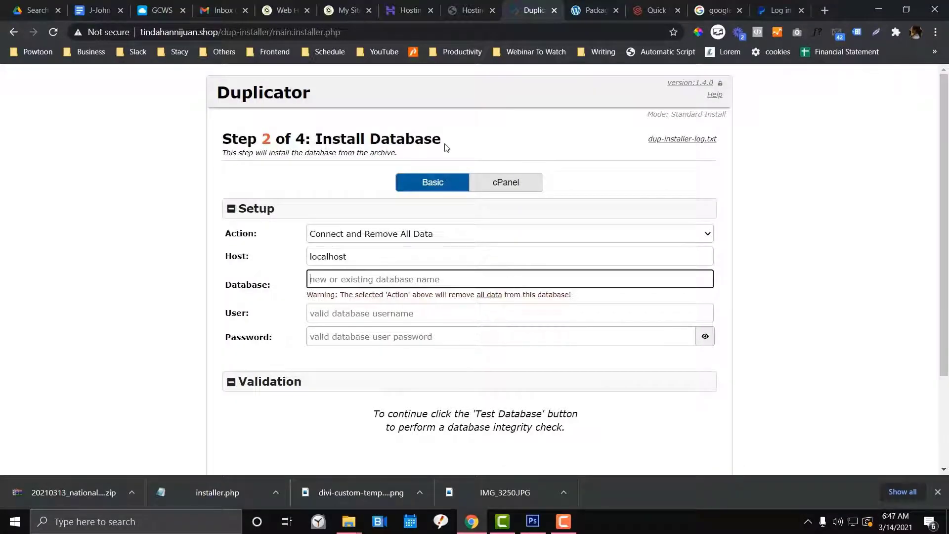
{"action": "scroll", "coordinate": [447, 148], "scroll_direction": "down", "scroll_amount": 1}
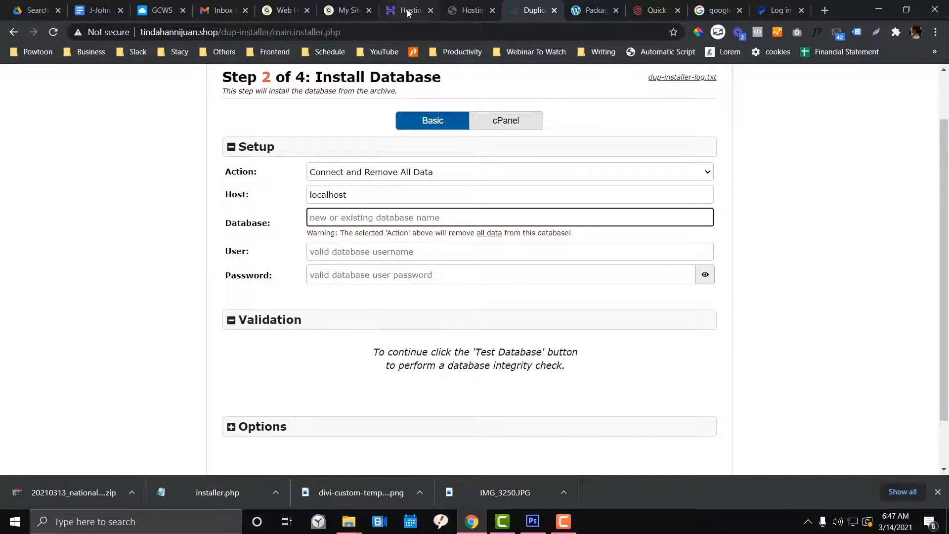
{"action": "left_click_drag", "start_coordinate": [410, 10], "coordinate": [470, 10]}
{"action": "scroll", "coordinate": [354, 186], "scroll_direction": "up", "scroll_amount": 10}
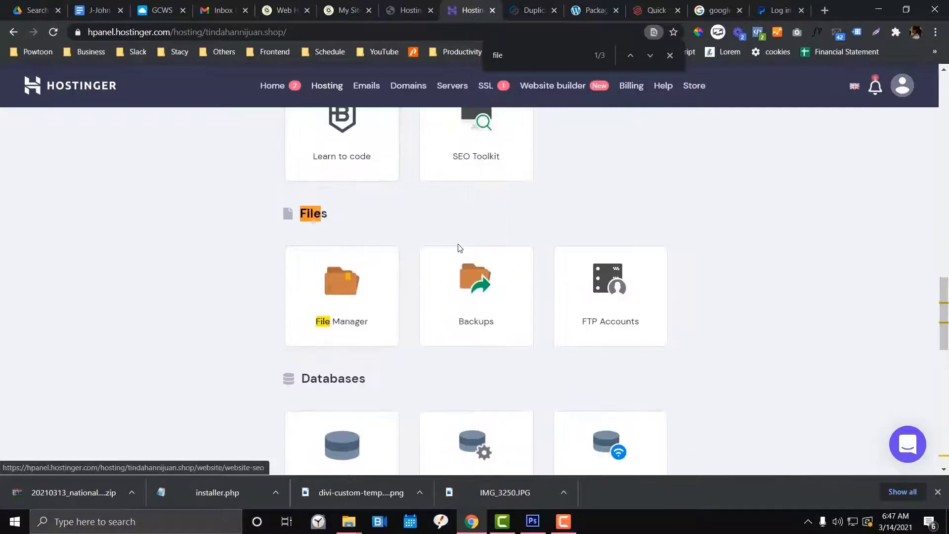
Find and open the MySQL Databases page in hPanel
{"action": "scroll", "coordinate": [364, 186], "scroll_direction": "up", "scroll_amount": 10}
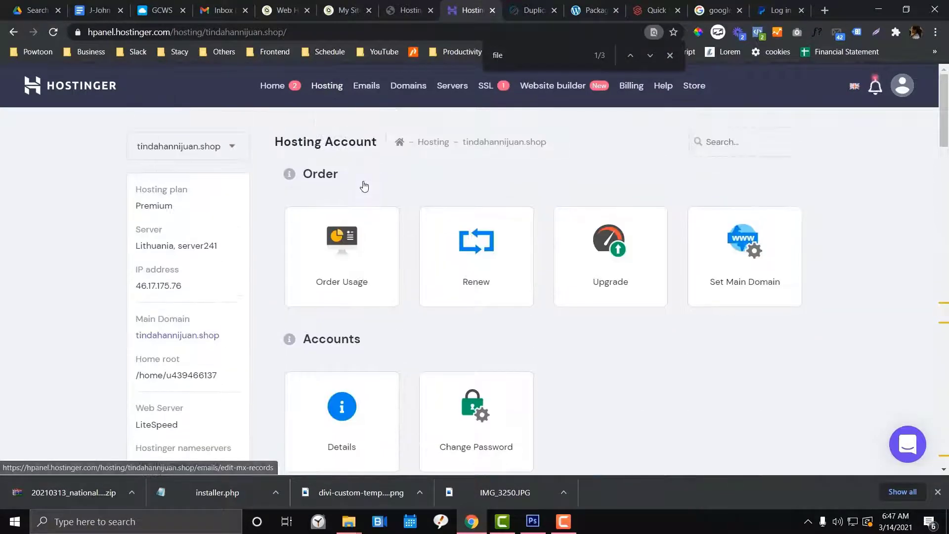
{"action": "key", "text": "ctrl+f"}
{"action": "type", "text": "mq"}
{"action": "key", "text": "BackSpace"}
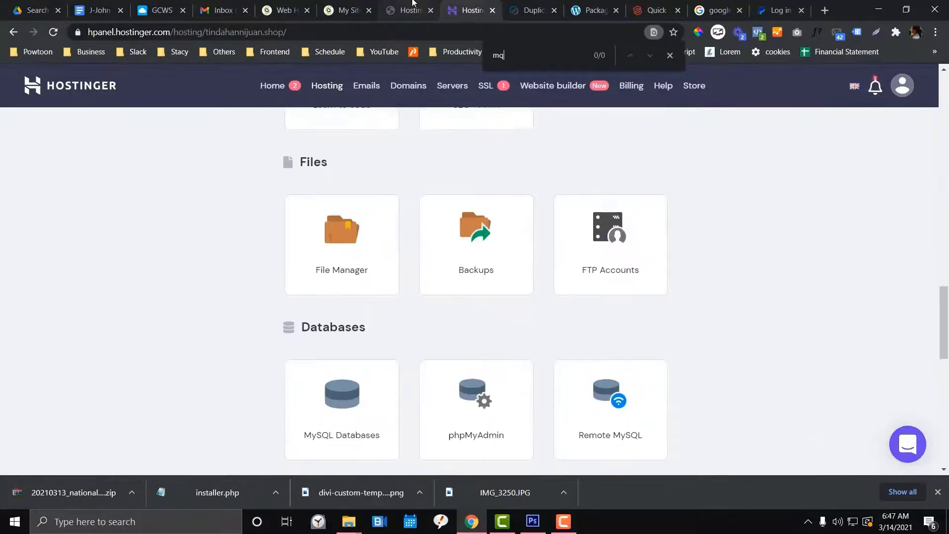
{"action": "type", "text": "ya"}
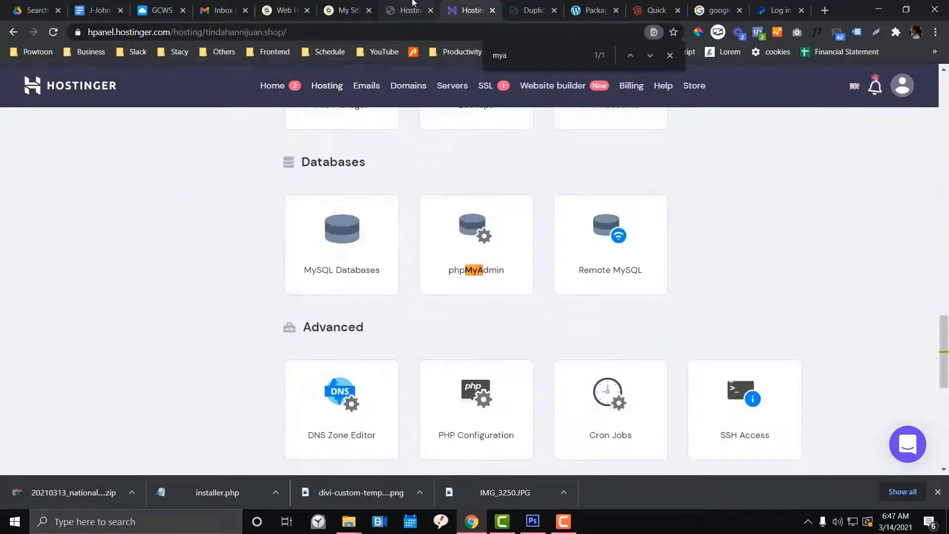
{"action": "left_click", "coordinate": [353, 271]}
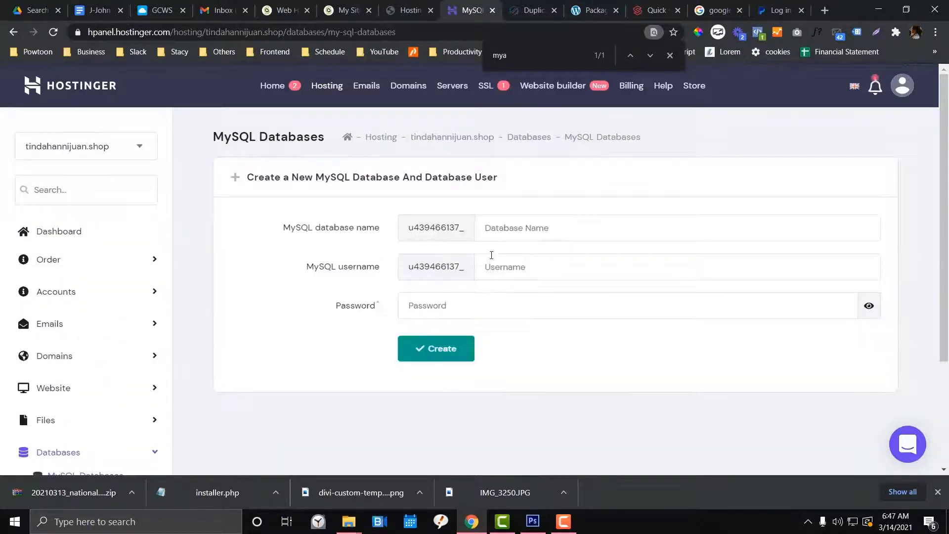
Name the database and user 'test', generate a password, and save it in Notepad
{"action": "left_click", "coordinate": [483, 228]}
{"action": "type", "text": "tes"}
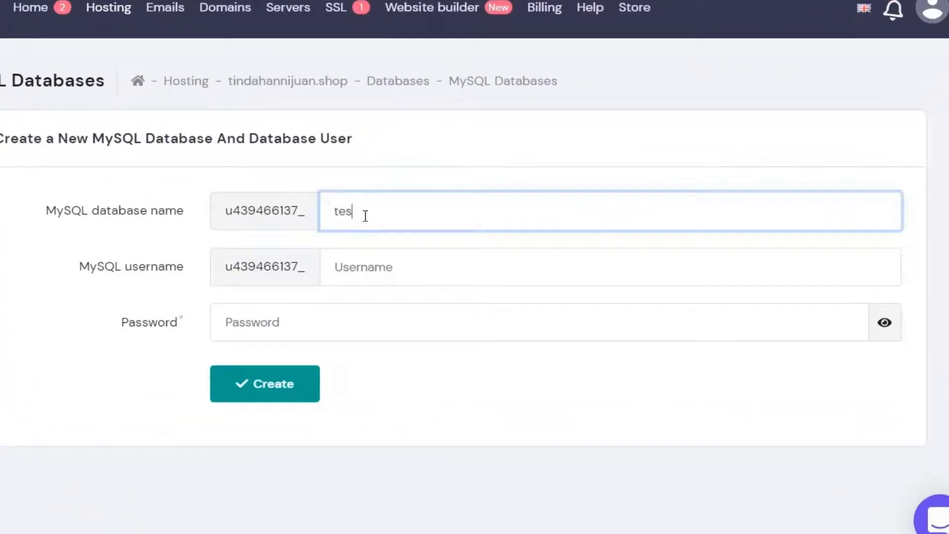
{"action": "type", "text": "t"}
{"action": "left_click", "coordinate": [401, 268]}
{"action": "type", "text": "test"}
{"action": "left_click", "coordinate": [364, 329]}
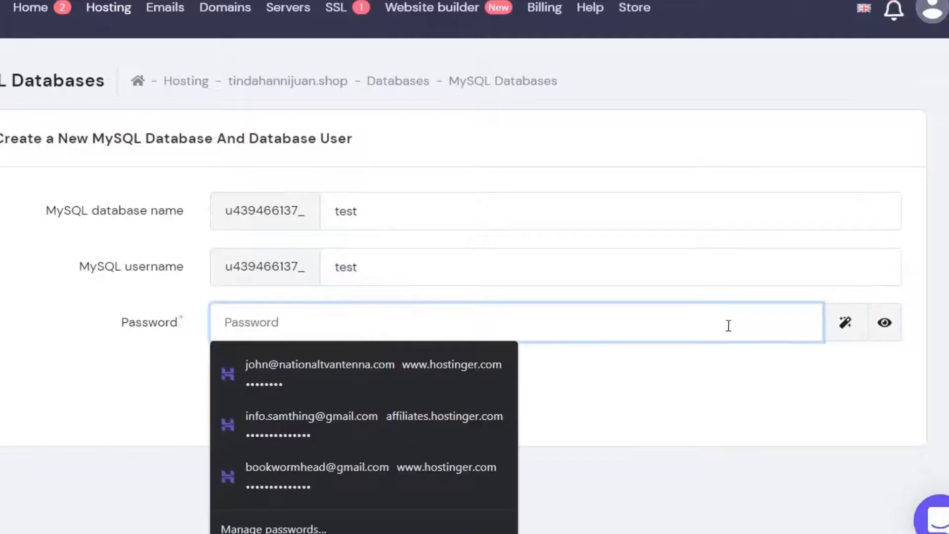
{"action": "left_click", "coordinate": [845, 323]}
{"action": "left_click_drag", "start_coordinate": [307, 322], "coordinate": [206, 336]}
{"action": "key", "text": "ctrl+c"}
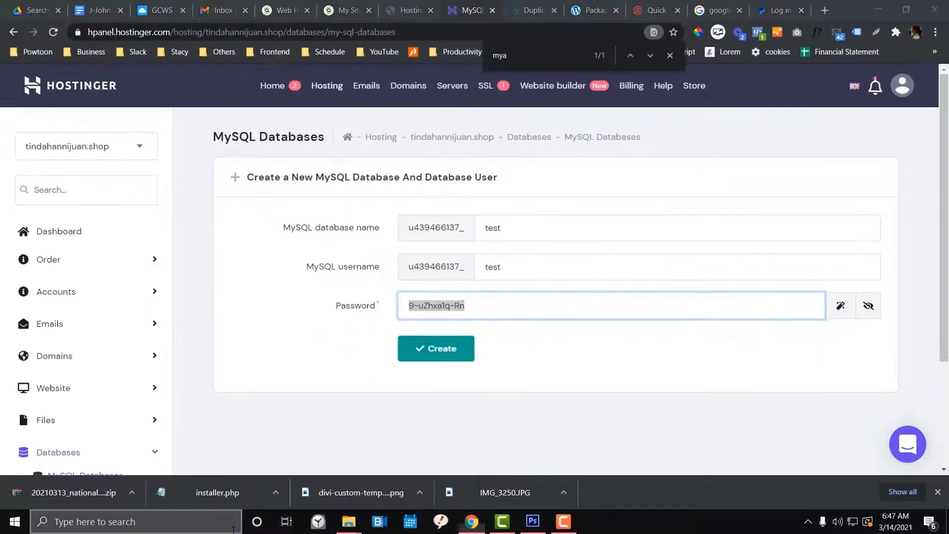
{"action": "left_click", "coordinate": [234, 525]}
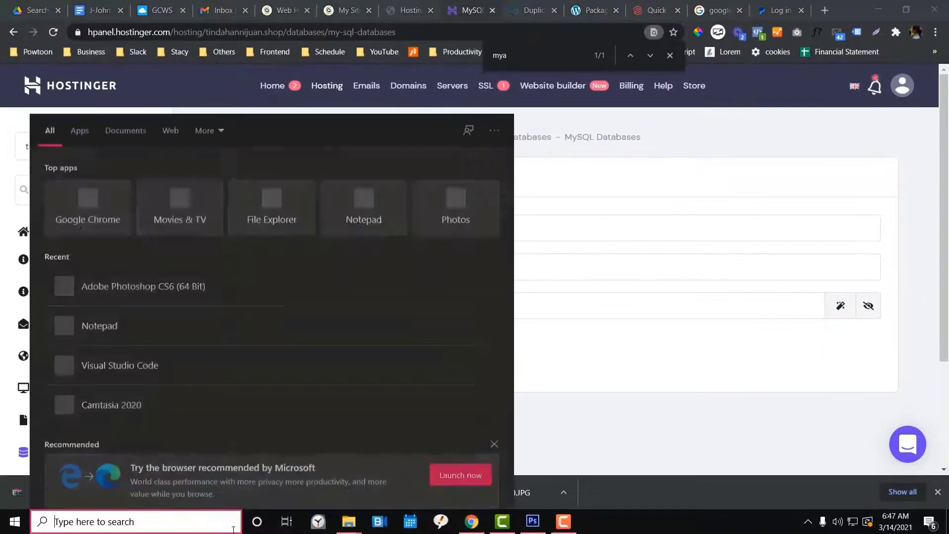
{"action": "type", "text": "notepad"}
{"action": "key", "text": "Return"}
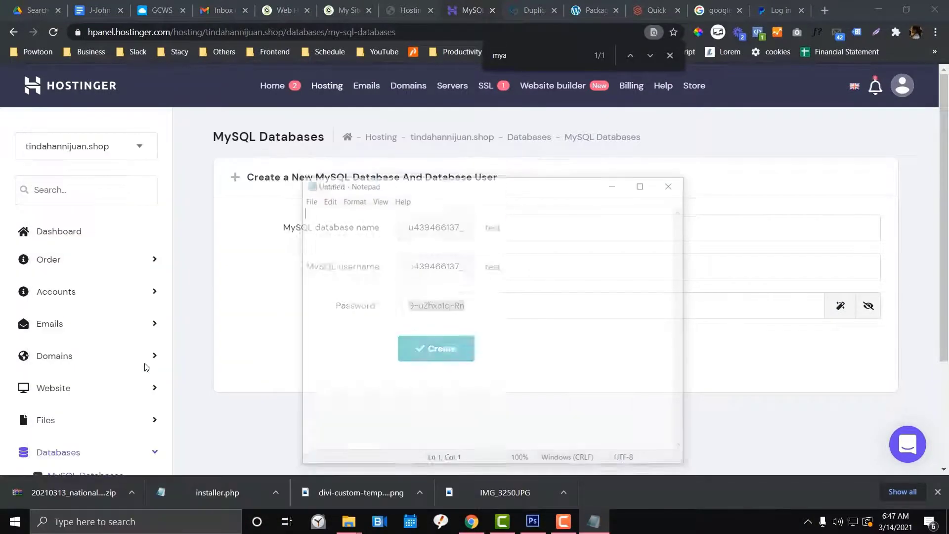
{"action": "key", "text": "ctrl+v"}
Record the full account-prefixed database name in Notepad above the password
{"action": "left_click", "coordinate": [518, 18]}
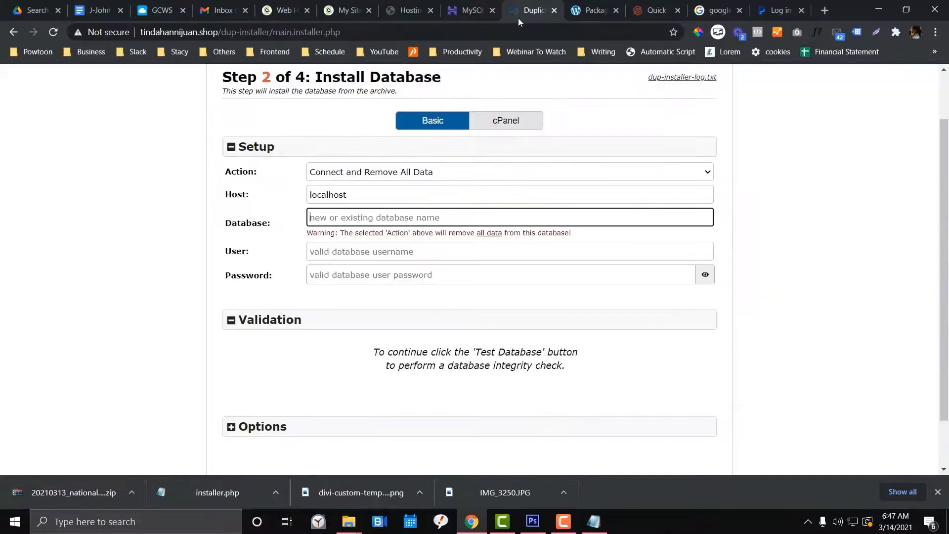
{"action": "left_click", "coordinate": [473, 10]}
{"action": "left_click_drag", "start_coordinate": [404, 232], "coordinate": [470, 231]}
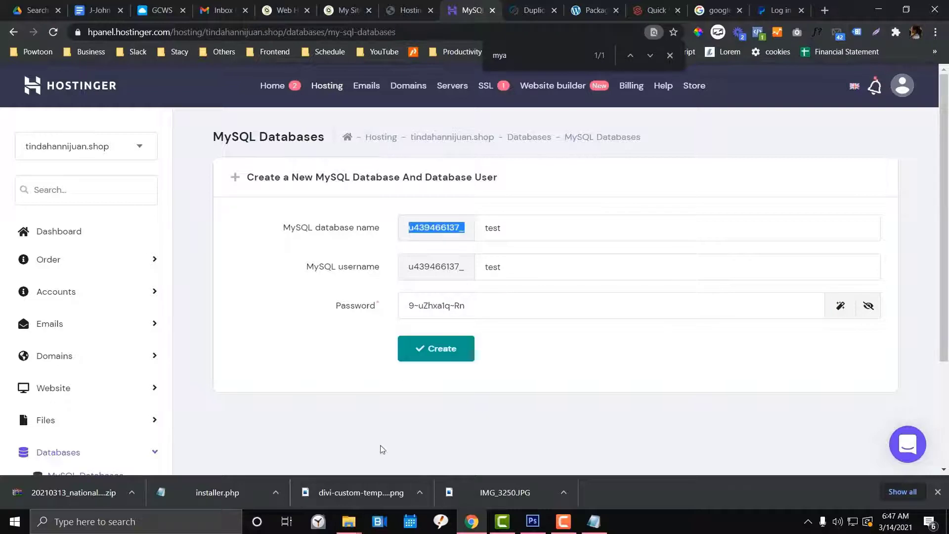
{"action": "left_click", "coordinate": [594, 521]}
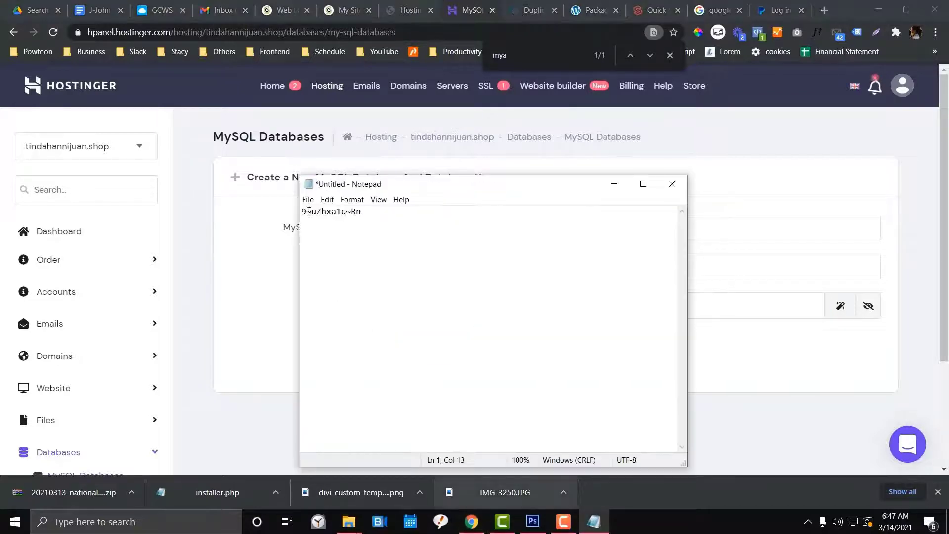
{"action": "left_click", "coordinate": [304, 211]}
{"action": "key", "text": "Return"}
{"action": "key", "text": "Up"}
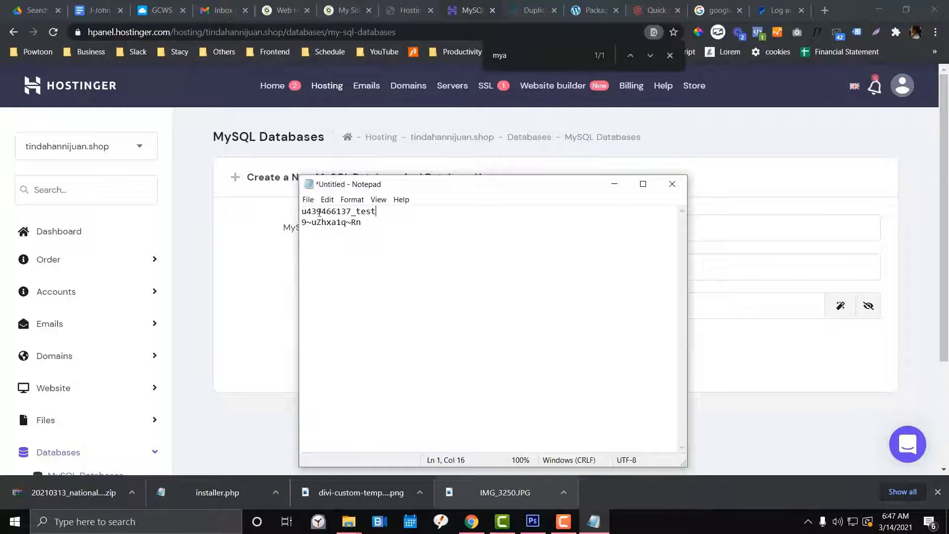
{"action": "left_click_drag", "start_coordinate": [385, 213], "coordinate": [301, 212]}
{"action": "key", "text": "ctrl+c"}
Create the test database and user, and paste the full database name into the installer
{"action": "left_click", "coordinate": [471, 521]}
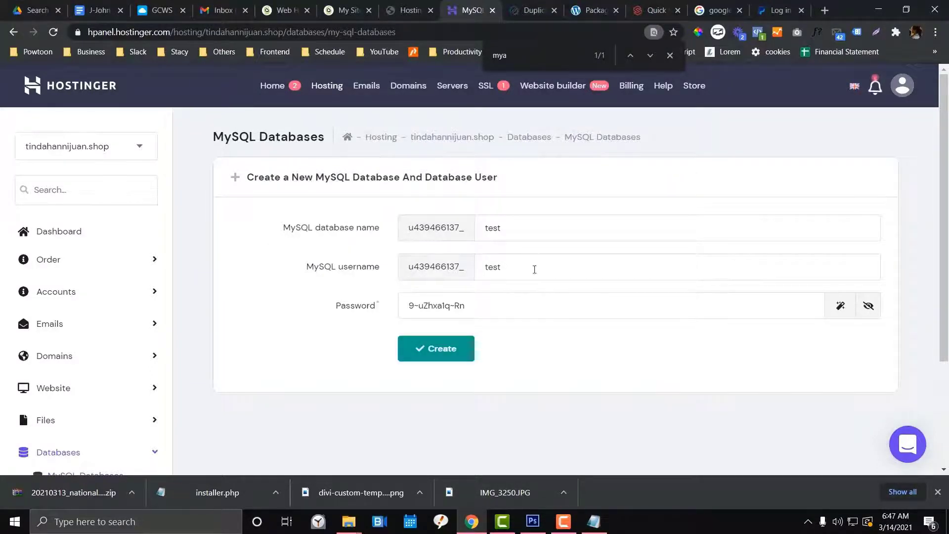
{"action": "left_click", "coordinate": [445, 349]}
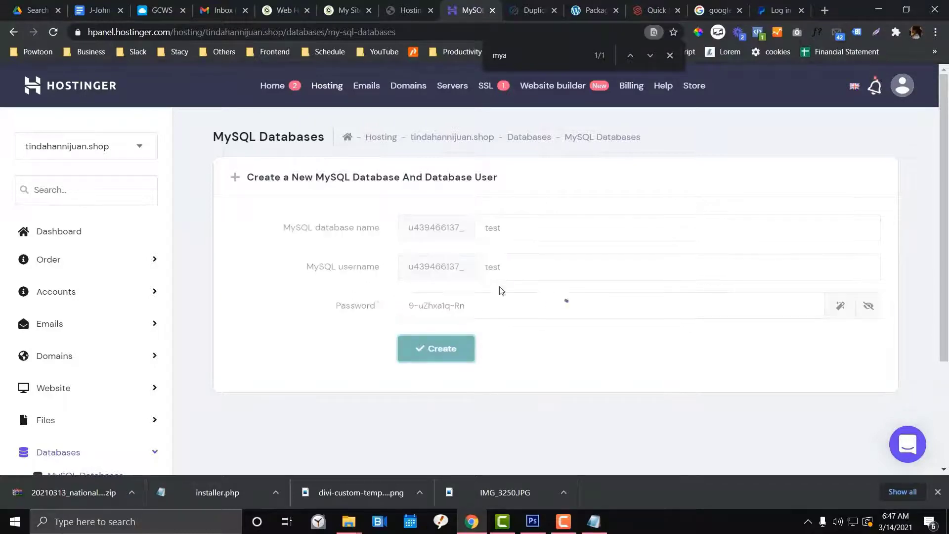
{"action": "left_click", "coordinate": [535, 11]}
{"action": "key", "text": "ctrl+v"}
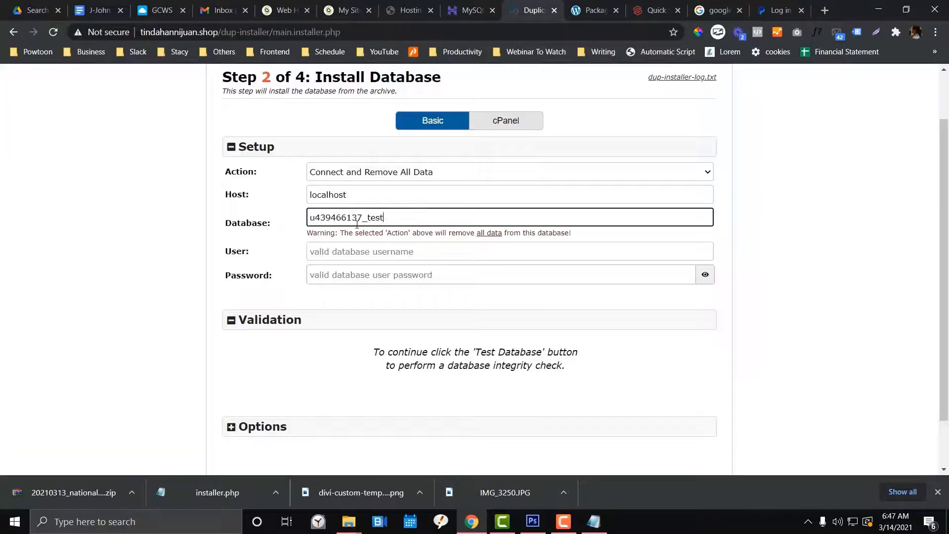
Enter the database user and paste the saved Notepad password into the installer's Password field
{"action": "left_click", "coordinate": [353, 251]}
{"action": "key", "text": "ctrl+v"}
{"action": "left_click", "coordinate": [375, 273]}
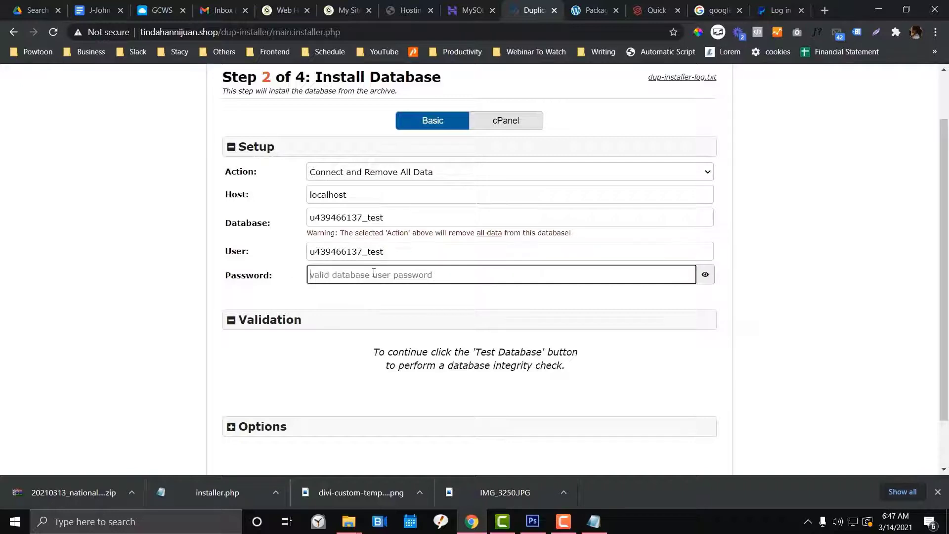
{"action": "left_click", "coordinate": [594, 521]}
{"action": "left_click", "coordinate": [388, 222]}
{"action": "key", "text": "shift+Home"}
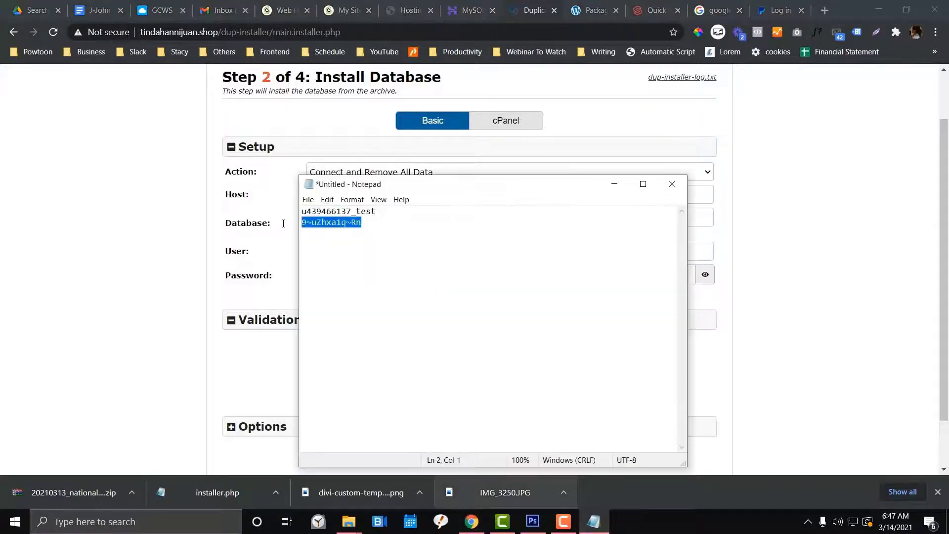
{"action": "key", "text": "ctrl+c"}
{"action": "key", "text": "alt+Tab"}
{"action": "key", "text": "ctrl+v"}
Run Test Database, confirm it passes, and proceed to the install confirmation
{"action": "scroll", "coordinate": [627, 363], "scroll_direction": "down", "scroll_amount": 1}
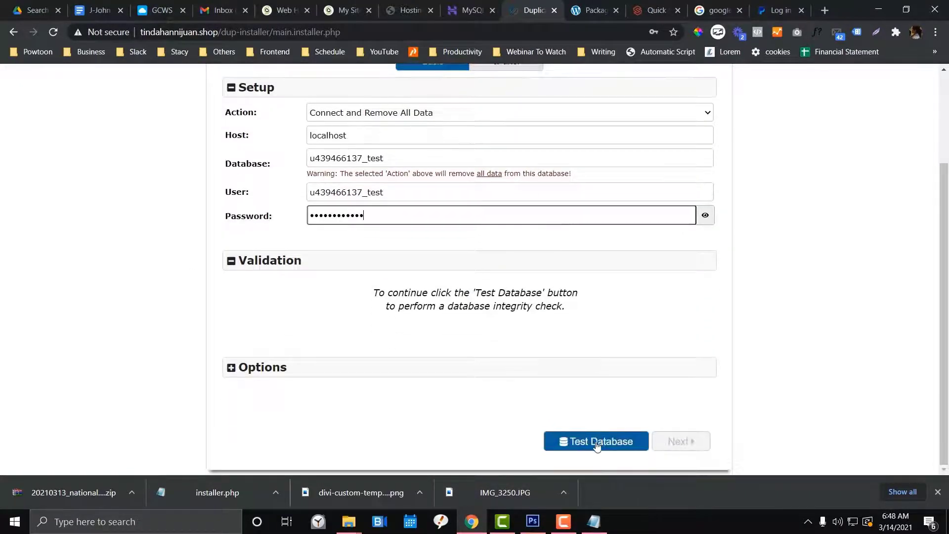
{"action": "left_click", "coordinate": [598, 441]}
{"action": "left_click", "coordinate": [464, 11]}
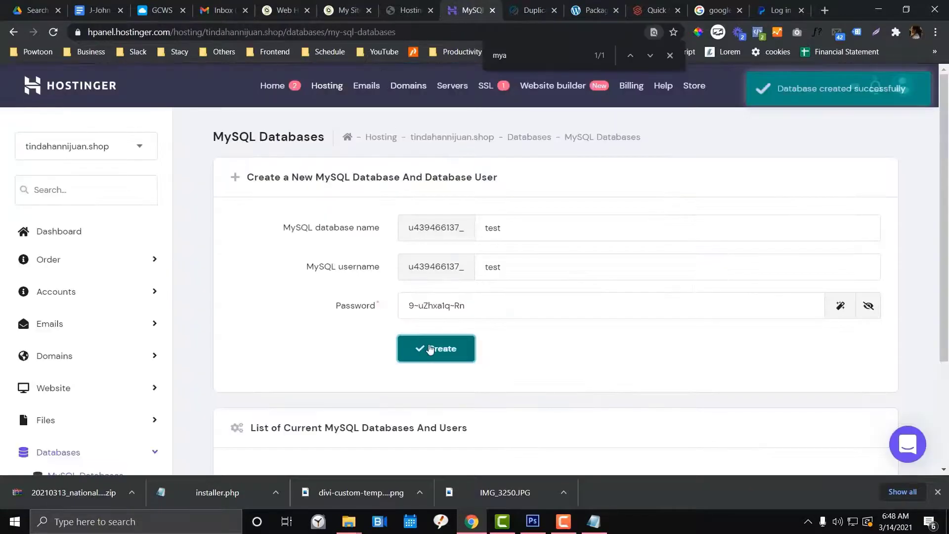
{"action": "scroll", "coordinate": [444, 330], "scroll_direction": "down", "scroll_amount": 3}
{"action": "scroll", "coordinate": [477, 195], "scroll_direction": "up", "scroll_amount": 3}
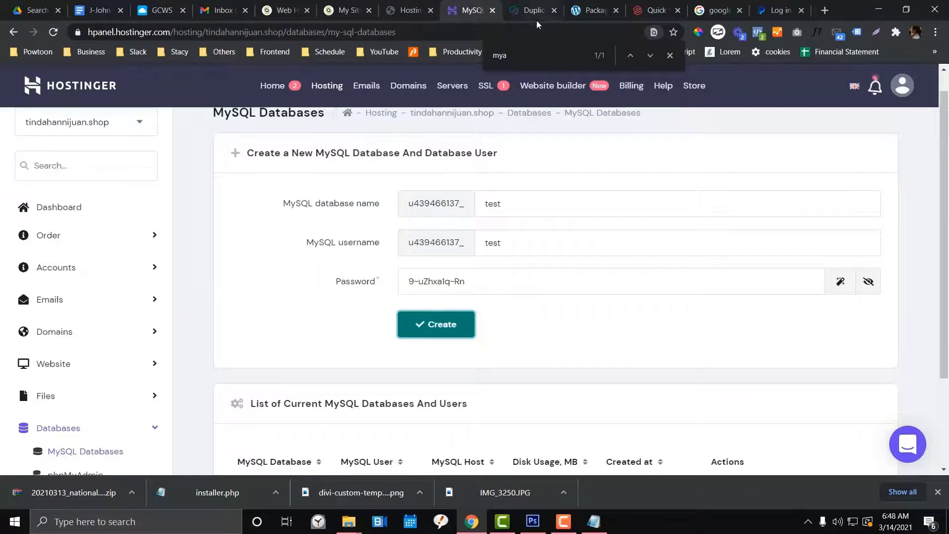
{"action": "left_click", "coordinate": [535, 11]}
{"action": "scroll", "coordinate": [484, 266], "scroll_direction": "up", "scroll_amount": 3}
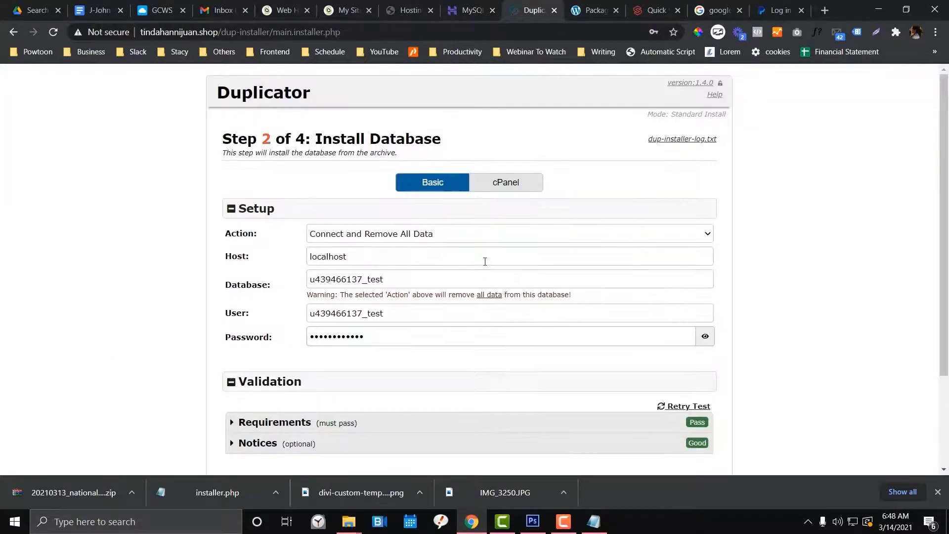
{"action": "scroll", "coordinate": [484, 260], "scroll_direction": "down", "scroll_amount": 3}
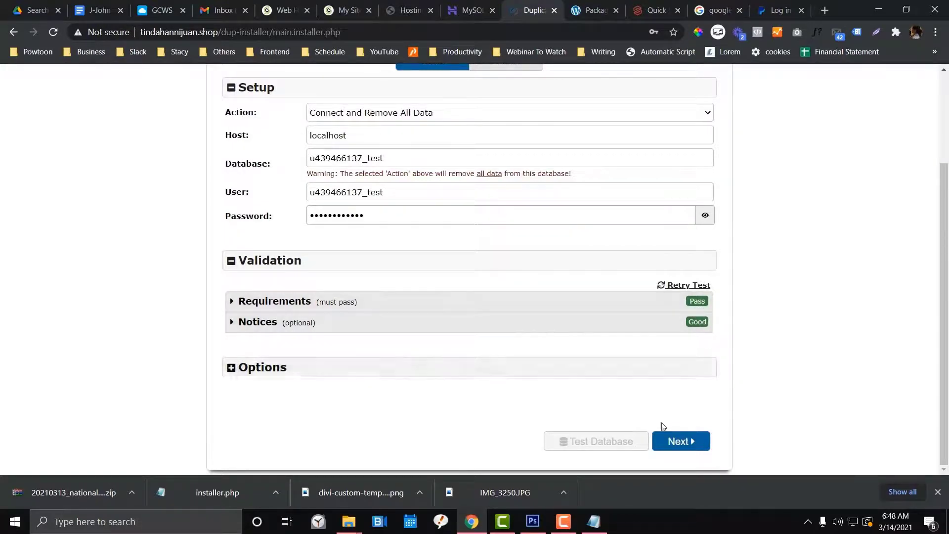
{"action": "left_click", "coordinate": [675, 448]}
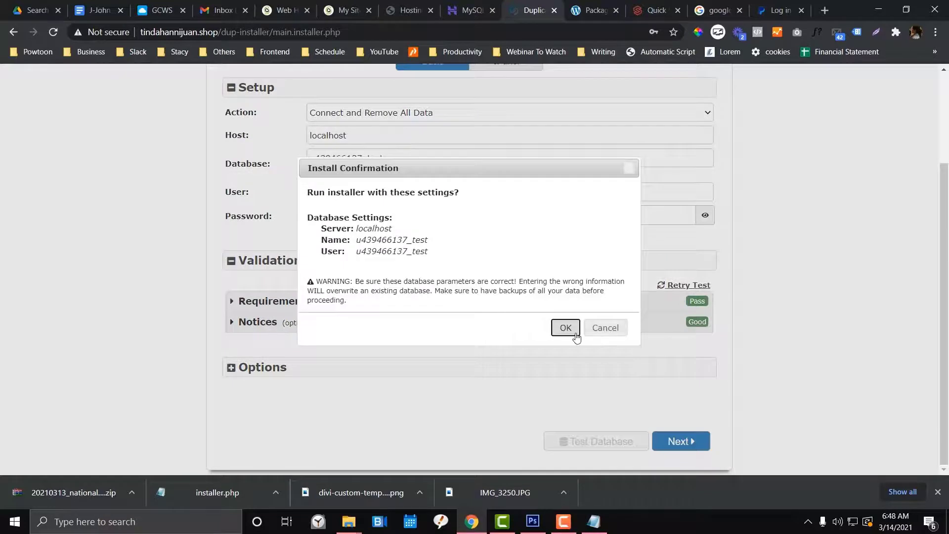
Confirm the install, dismiss Chrome's password prompts, finish the data update, and open Admin Login
{"action": "left_click", "coordinate": [564, 328]}
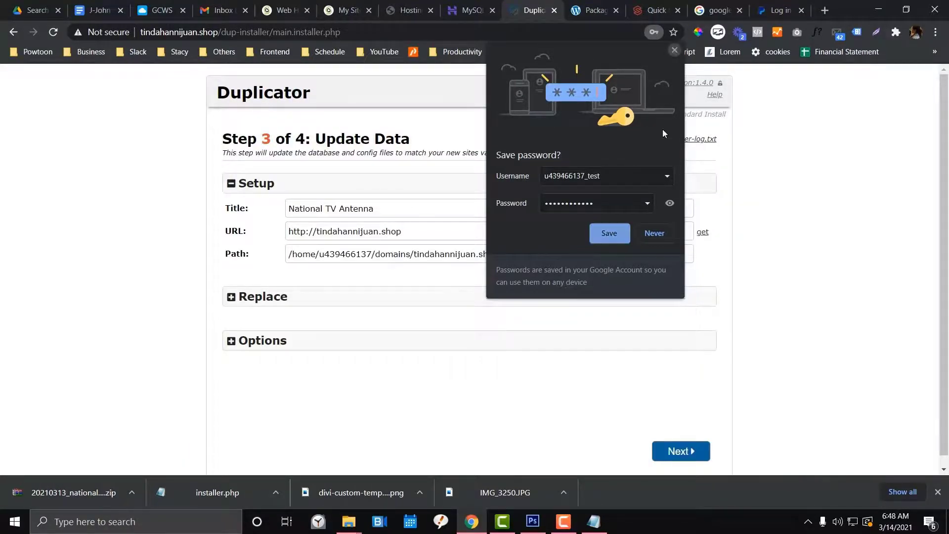
{"action": "left_click", "coordinate": [610, 234]}
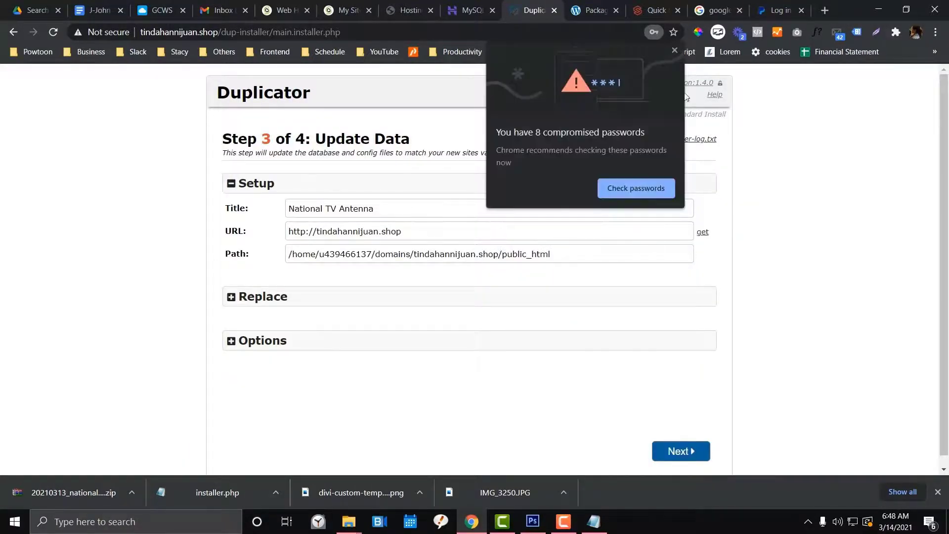
{"action": "left_click", "coordinate": [675, 49]}
{"action": "left_click", "coordinate": [680, 451]}
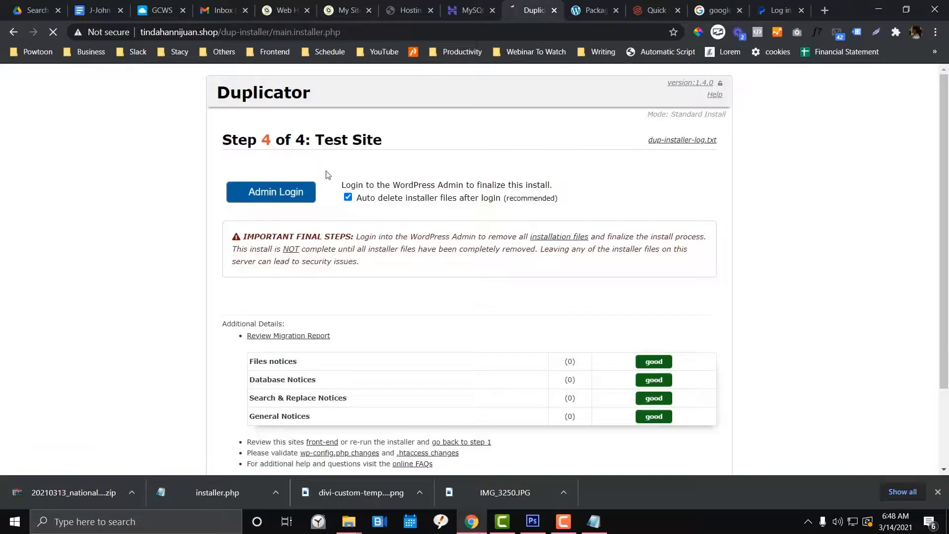
{"action": "scroll", "coordinate": [419, 229], "scroll_direction": "down", "scroll_amount": 2}
{"action": "scroll", "coordinate": [419, 265], "scroll_direction": "up", "scroll_amount": 1}
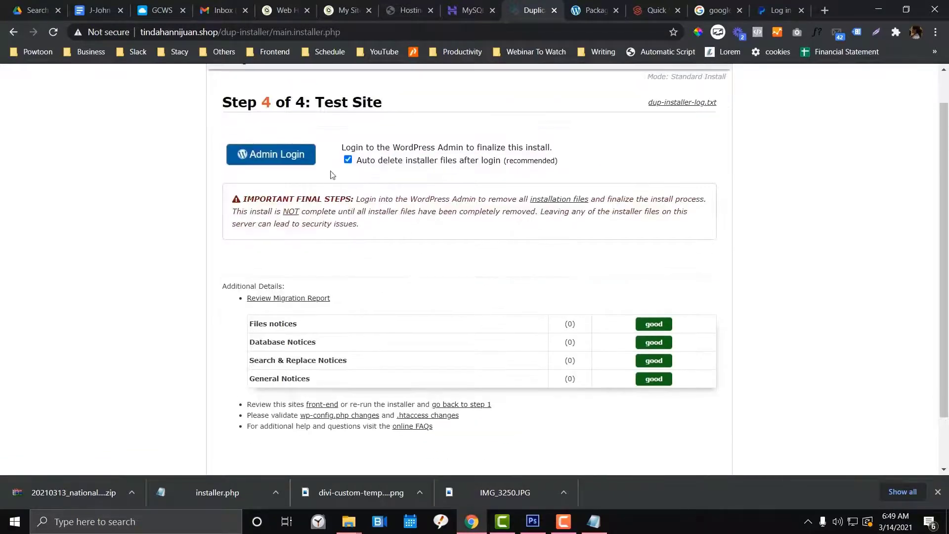
{"action": "left_click", "coordinate": [308, 156]}
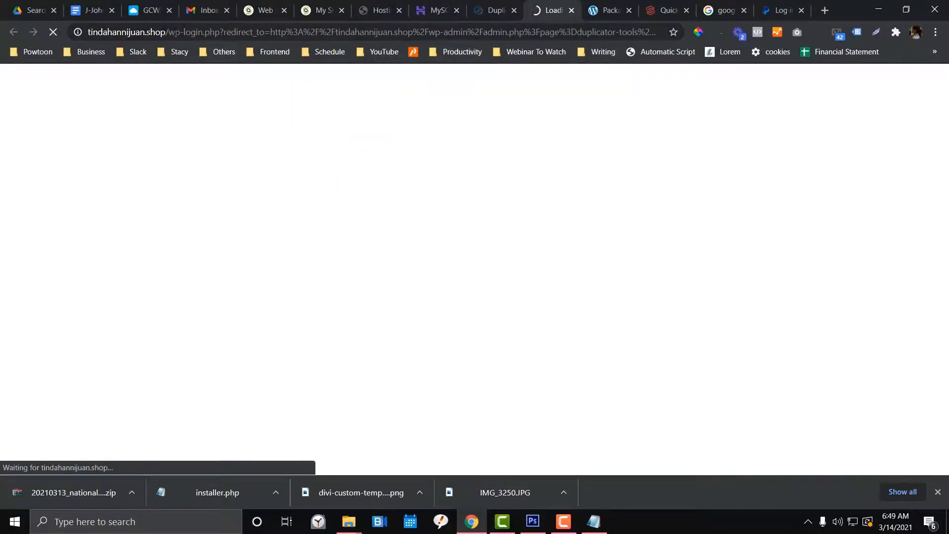
Load the migrated site's homepage at tindahannijuan.shop
{"action": "left_click_drag", "start_coordinate": [167, 32], "coordinate": [812, 42]}
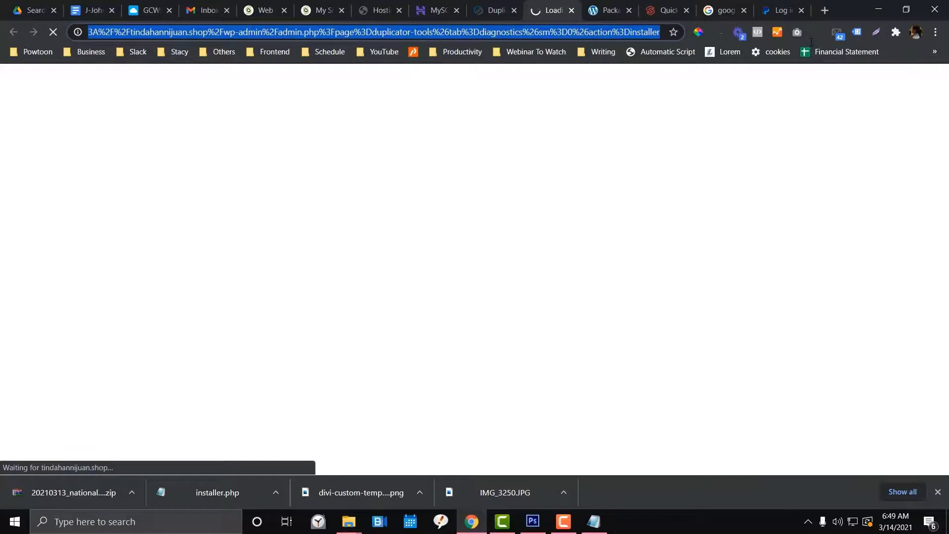
{"action": "left_click", "coordinate": [122, 31]}
{"action": "left_click_drag", "start_coordinate": [106, 31], "coordinate": [54, 32]}
{"action": "key", "text": "ctrl+a"}
{"action": "type", "text": "tindahannijuan.shop"}
{"action": "key", "text": "Return"}
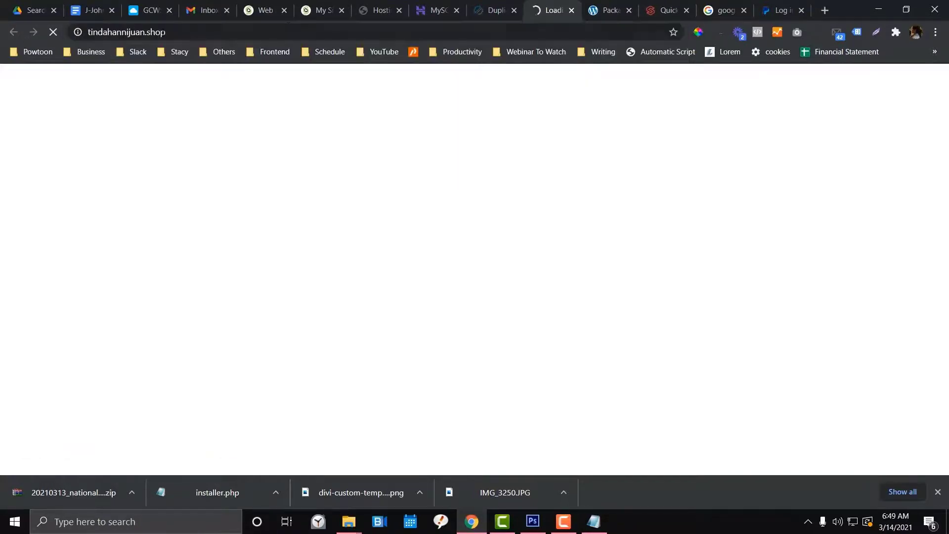
Load the original site at nationaltvantenna.com in the Packages tab
{"action": "left_click", "coordinate": [480, 10]}
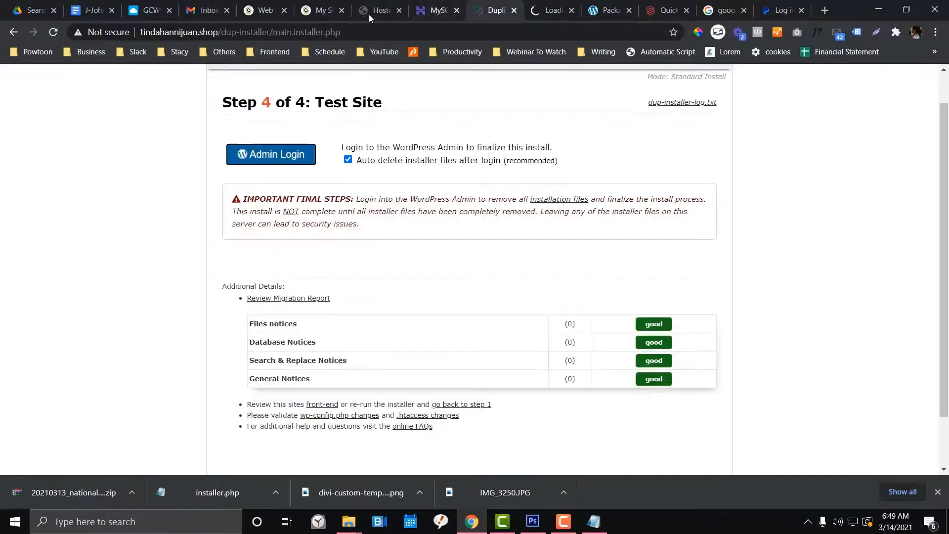
{"action": "left_click", "coordinate": [608, 10]}
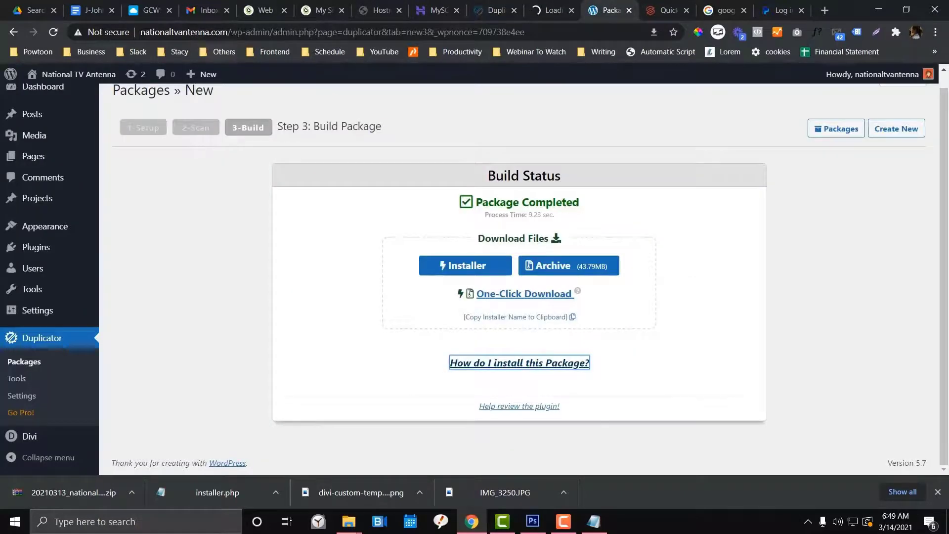
{"action": "left_click_drag", "start_coordinate": [232, 32], "coordinate": [618, 33]}
{"action": "key", "text": "BackSpace"}
{"action": "key", "text": "Return"}
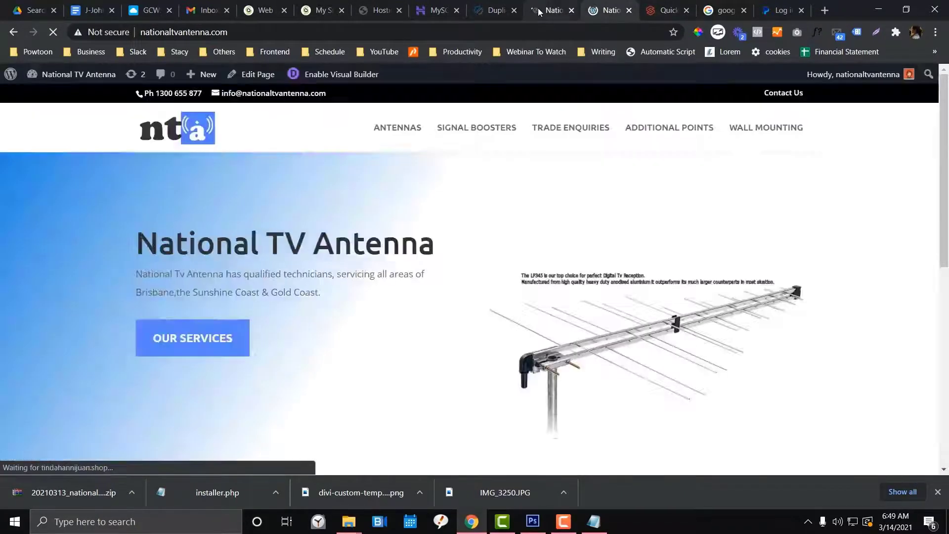
{"action": "left_click", "coordinate": [551, 10]}
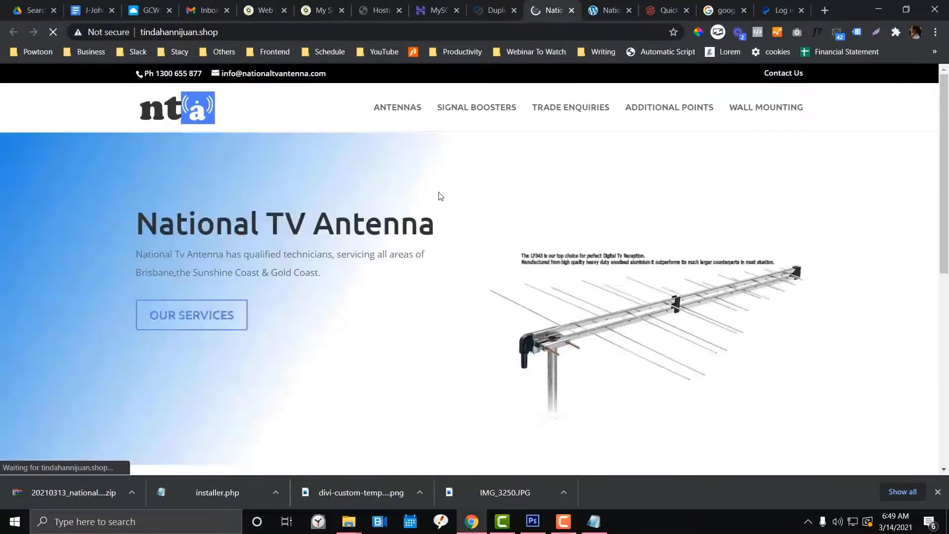
Scroll through the migrated and original homepages, alternating between them to compare
{"action": "scroll", "coordinate": [440, 197], "scroll_direction": "down", "scroll_amount": 10}
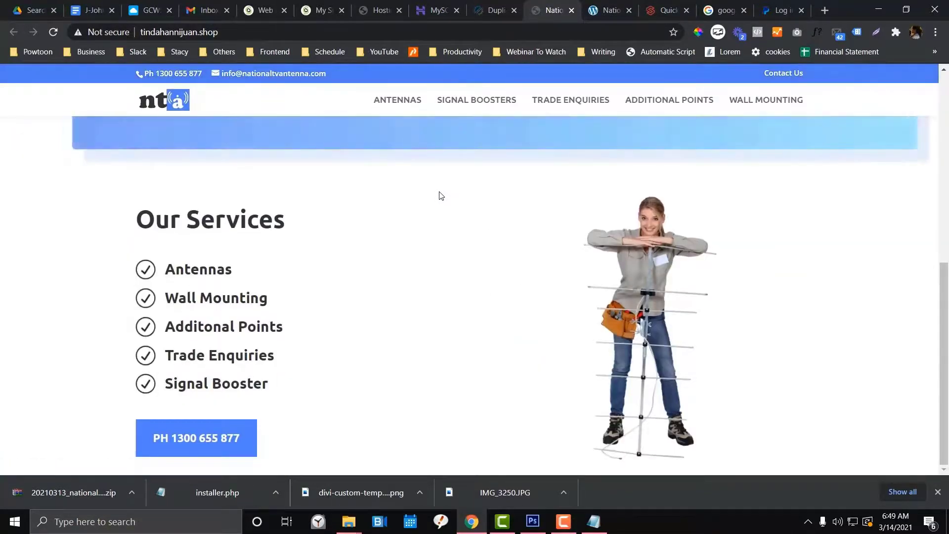
{"action": "scroll", "coordinate": [440, 195], "scroll_direction": "up", "scroll_amount": 10}
{"action": "key", "text": "ctrl+Tab"}
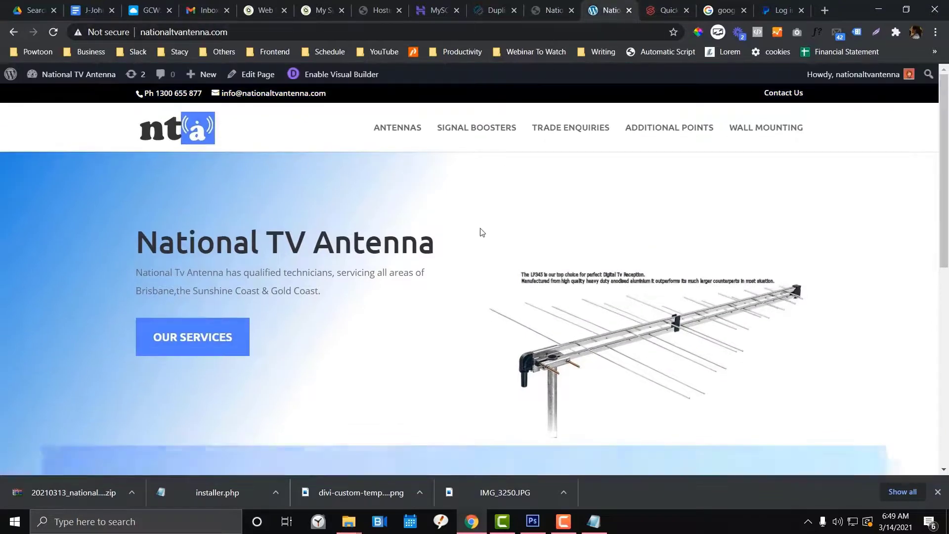
{"action": "scroll", "coordinate": [482, 232], "scroll_direction": "down", "scroll_amount": 10}
{"action": "key", "text": "ctrl+shift+Tab"}
{"action": "scroll", "coordinate": [417, 205], "scroll_direction": "up", "scroll_amount": 8}
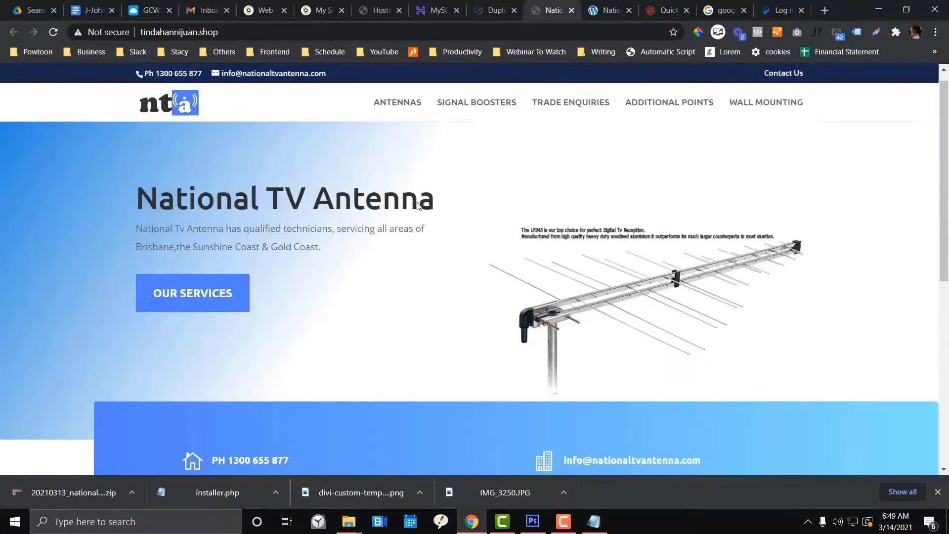
{"action": "key", "text": "ctrl+Tab"}
{"action": "left_click", "coordinate": [550, 13]}
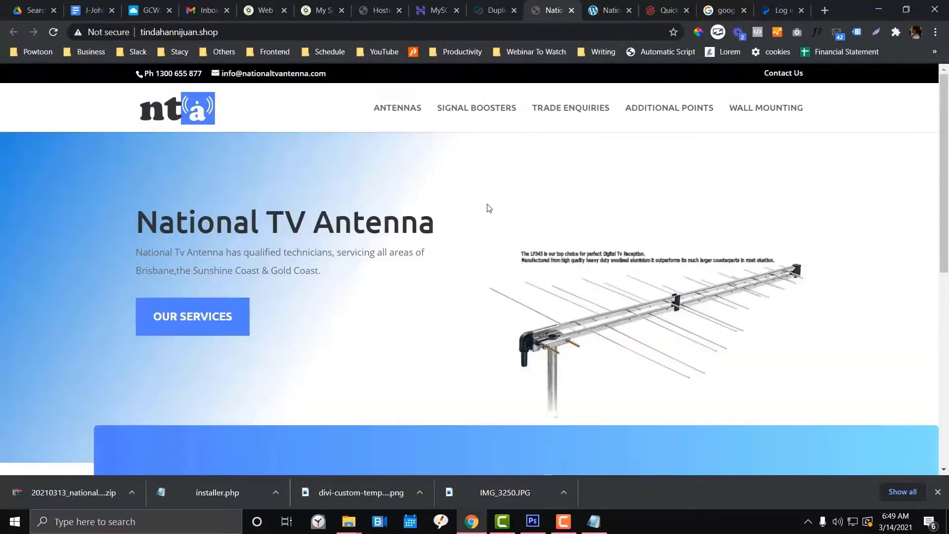
{"action": "scroll", "coordinate": [487, 207], "scroll_direction": "down", "scroll_amount": 6}
{"action": "scroll", "coordinate": [488, 206], "scroll_direction": "up", "scroll_amount": 6}
Check the original site's address, view the migrated site again, then return to Step 4: Test Site
{"action": "left_click", "coordinate": [611, 12]}
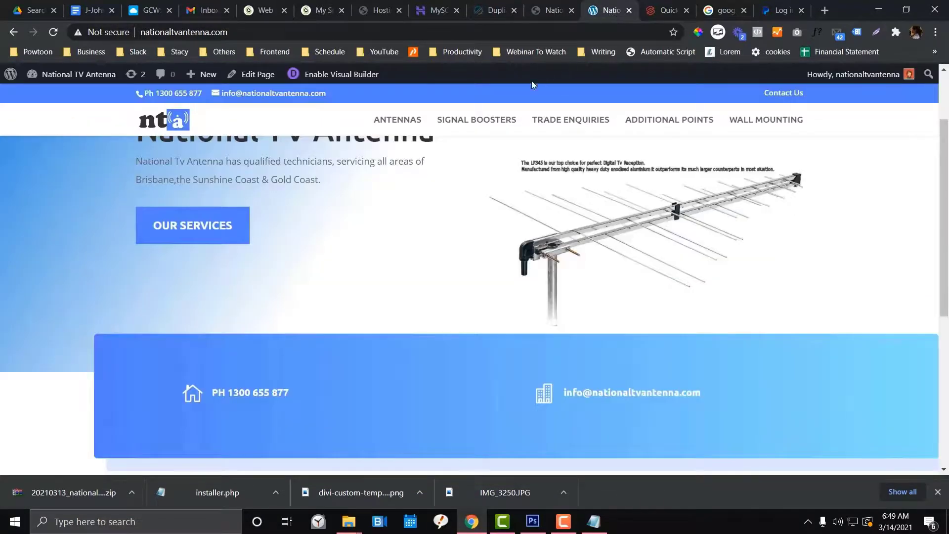
{"action": "left_click", "coordinate": [199, 33]}
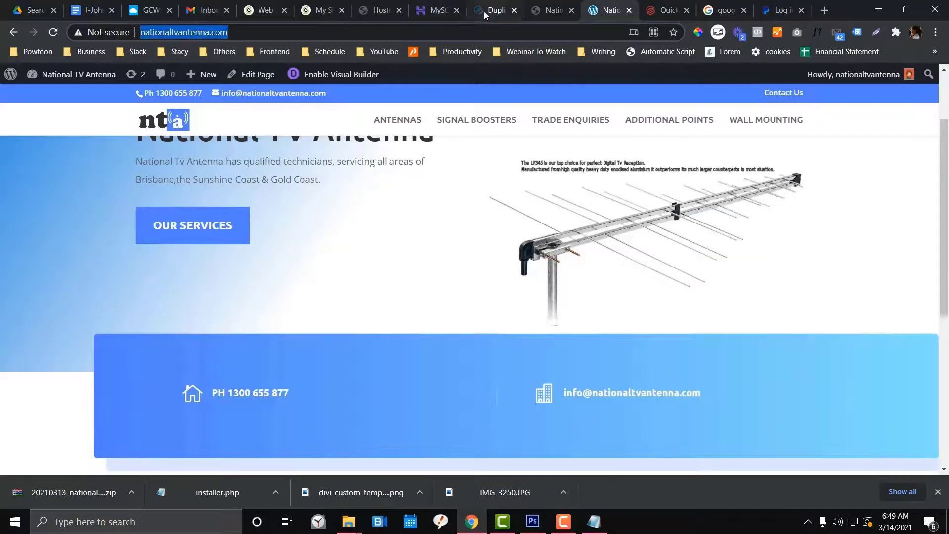
{"action": "left_click", "coordinate": [433, 12]}
{"action": "left_click", "coordinate": [528, 12]}
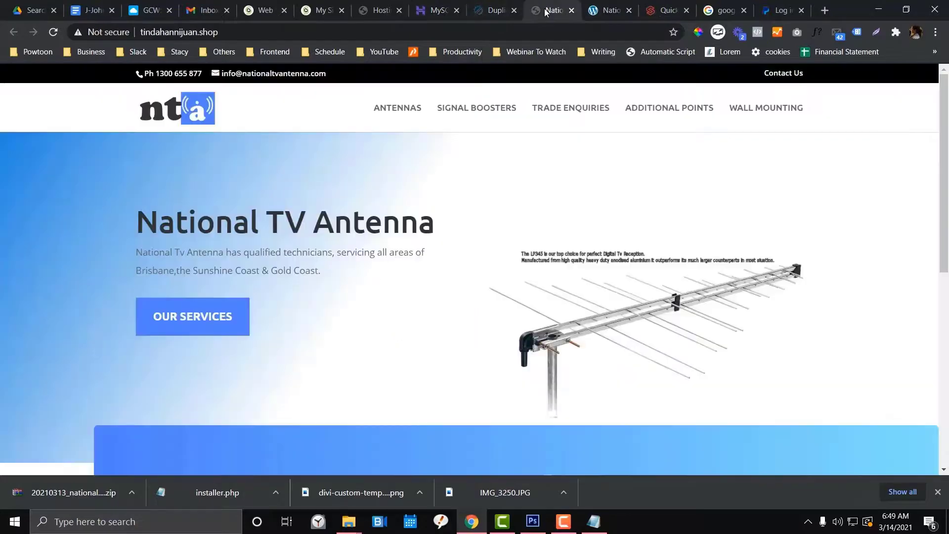
{"action": "left_click", "coordinate": [496, 11]}
{"action": "scroll", "coordinate": [374, 201], "scroll_direction": "up", "scroll_amount": 1}
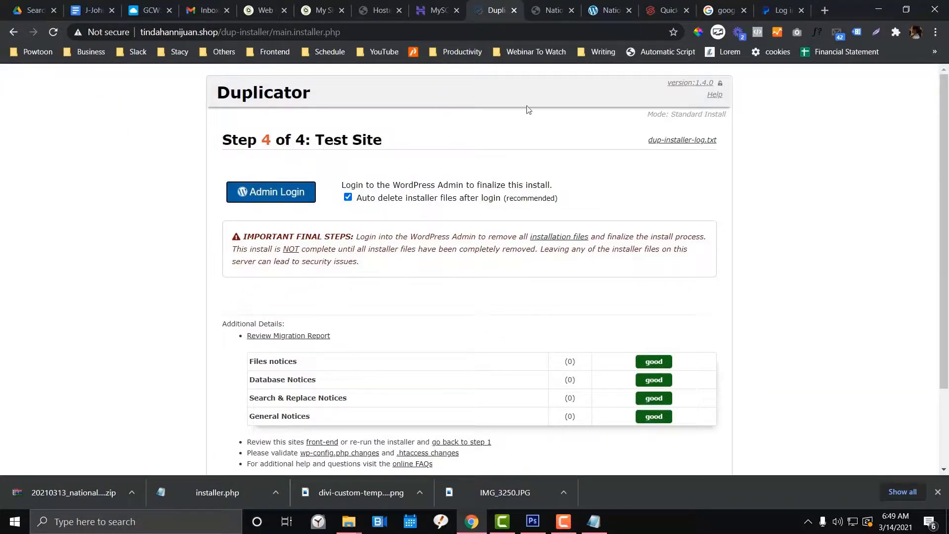
Bring up the Hostinger MySQL Databases tab holding the test database
{"action": "left_click", "coordinate": [429, 10]}
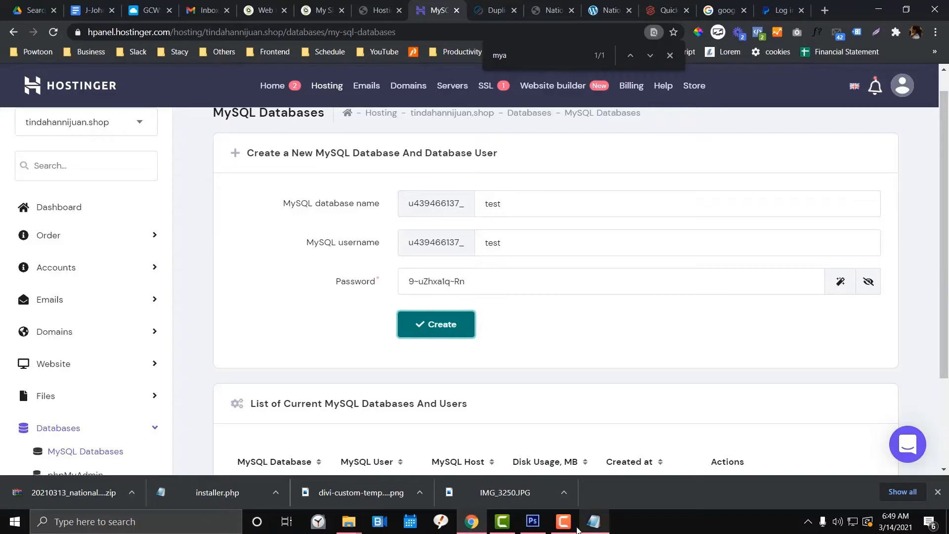
{"action": "left_click", "coordinate": [509, 523]}
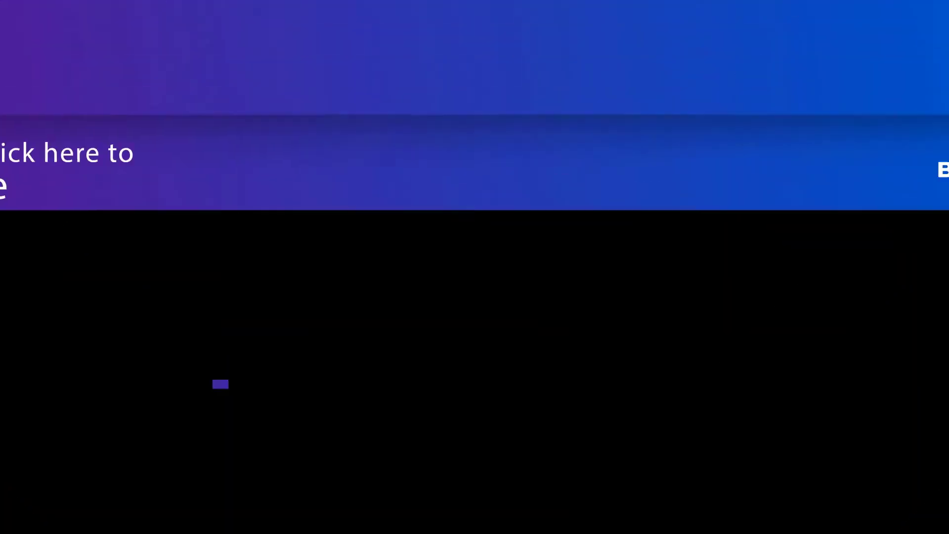